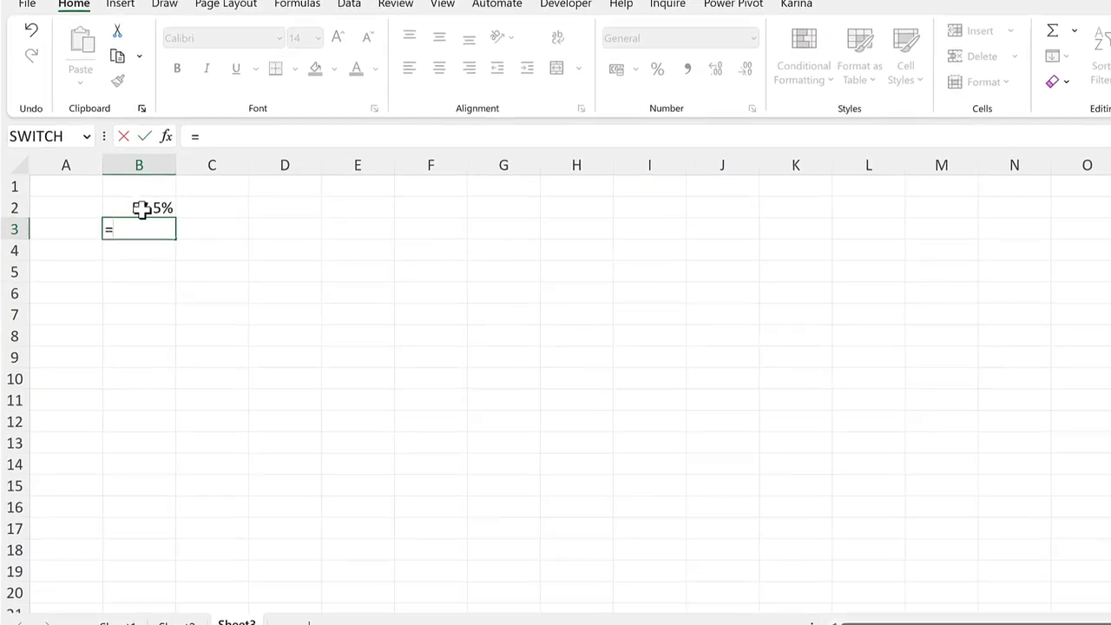
# Enter =B2*100 in B3 so it shows 57.5
pyautogui.click(142, 209)
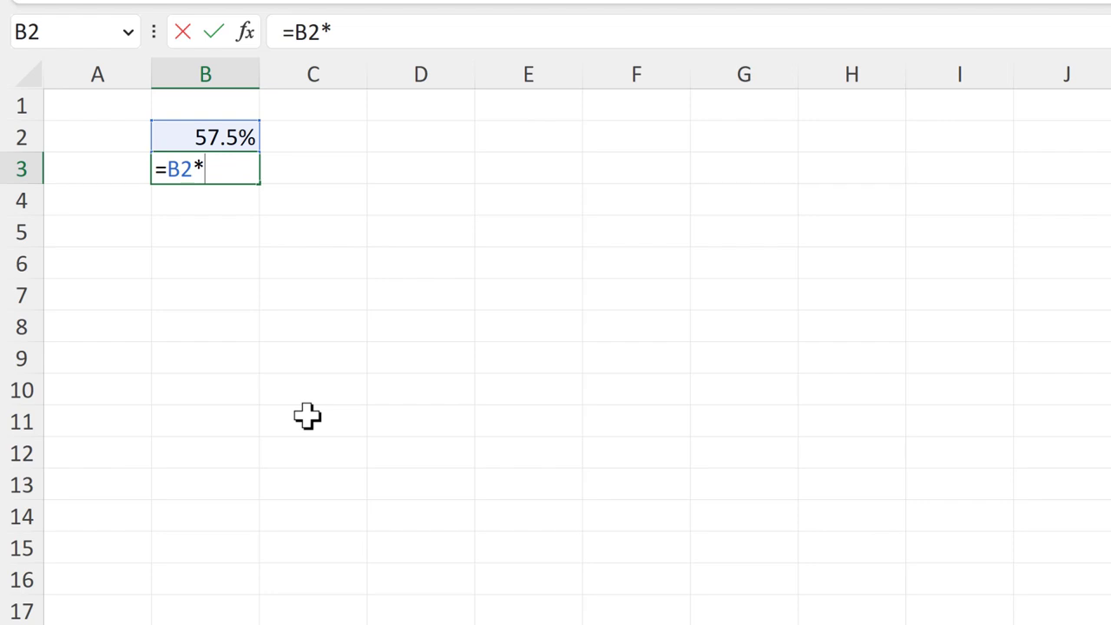
pyautogui.write('*100')
pyautogui.press('Return')
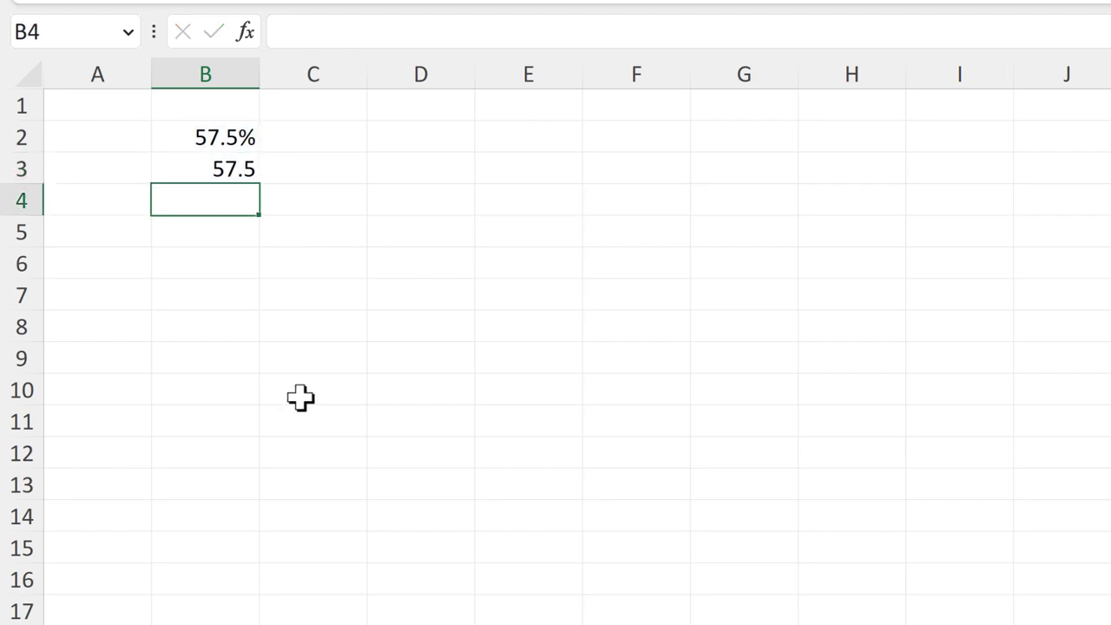
# Fill B5:B15 with thresholds from 0 to 100 in steps of 10
pyautogui.click(238, 243)
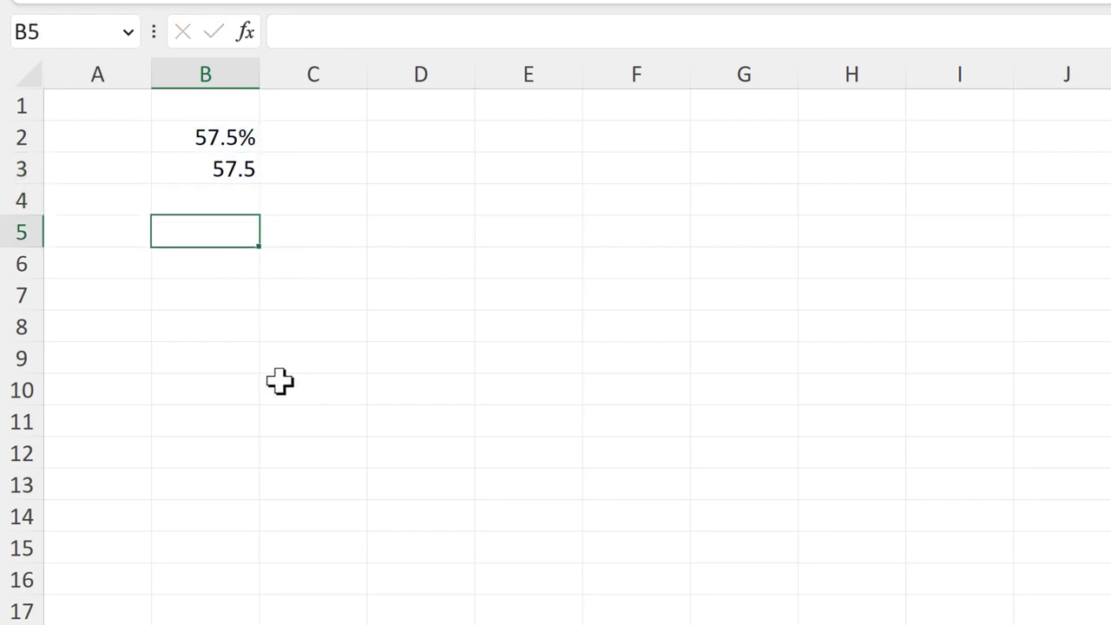
pyautogui.press('Return')
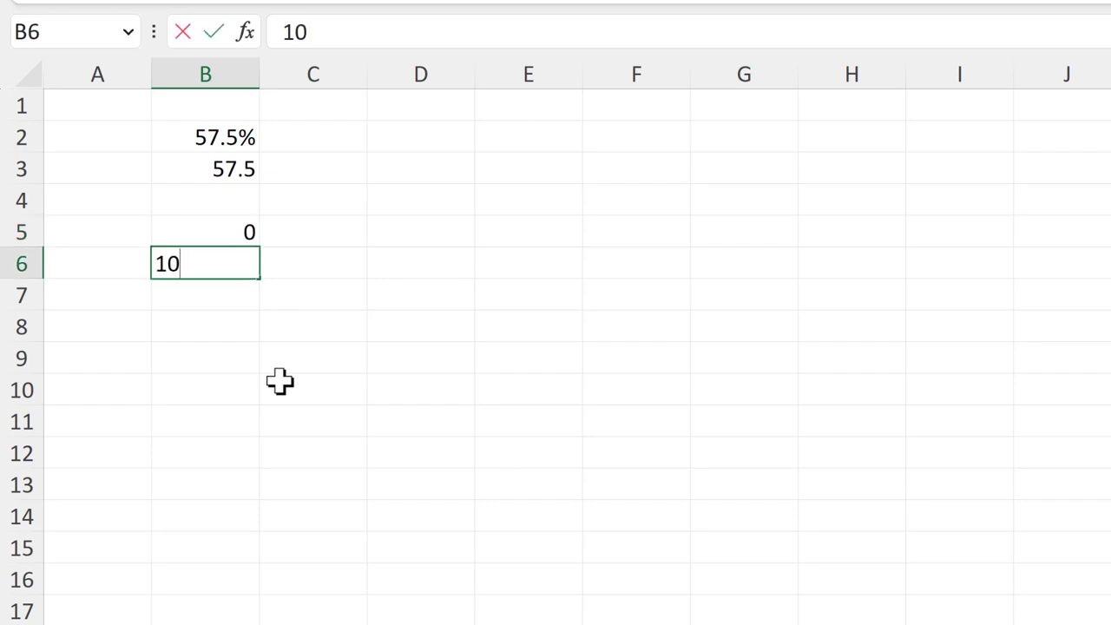
pyautogui.press('Return')
pyautogui.moveTo(231, 231); pyautogui.dragTo(246, 579)
# Build the formula =IF(B3>B6,10,B3-B5) in C6
pyautogui.click(303, 264)
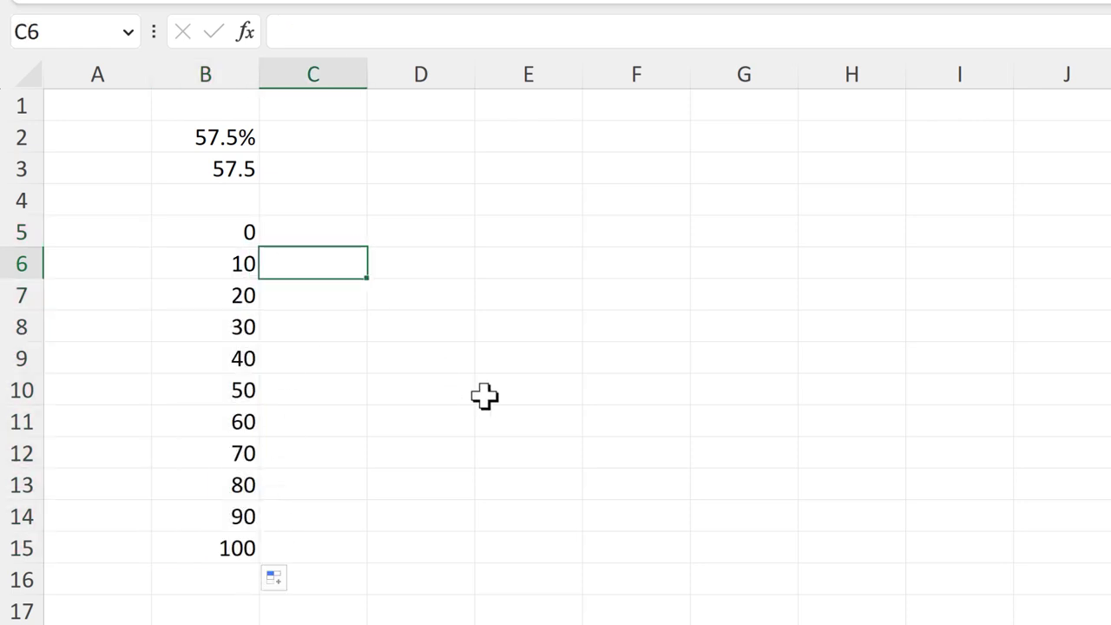
pyautogui.write('=if')
pyautogui.press('Tab')
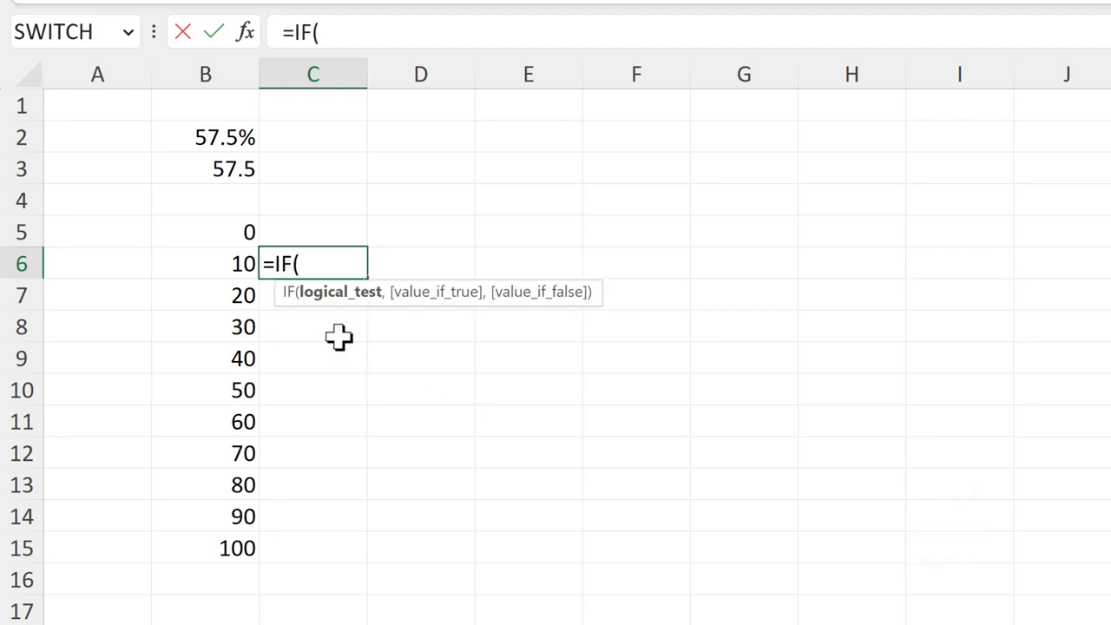
pyautogui.click(240, 169)
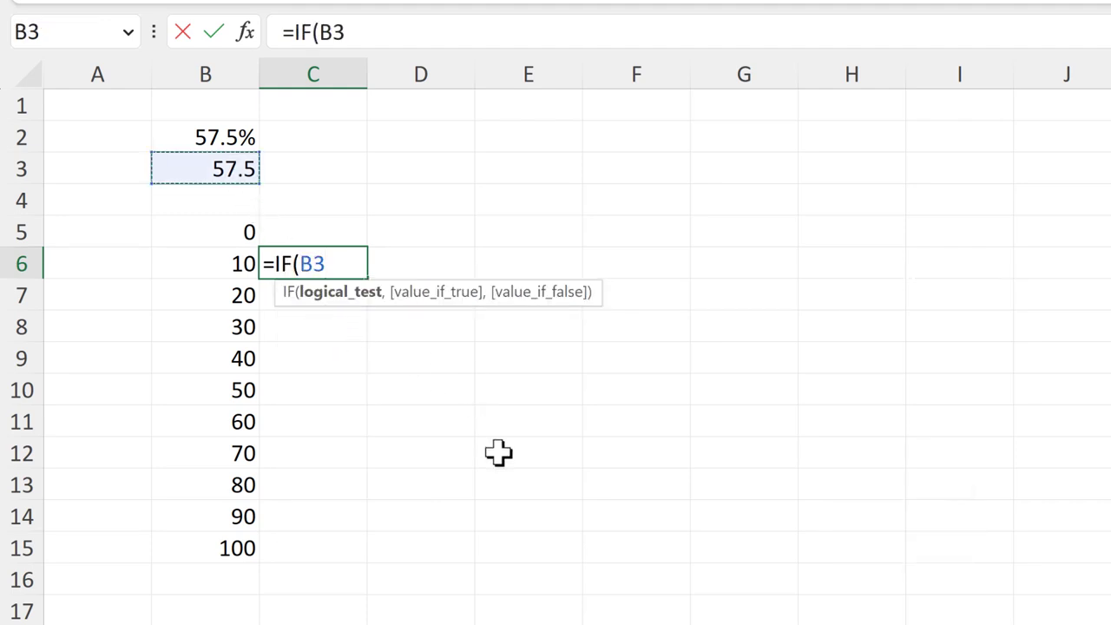
pyautogui.write('>')
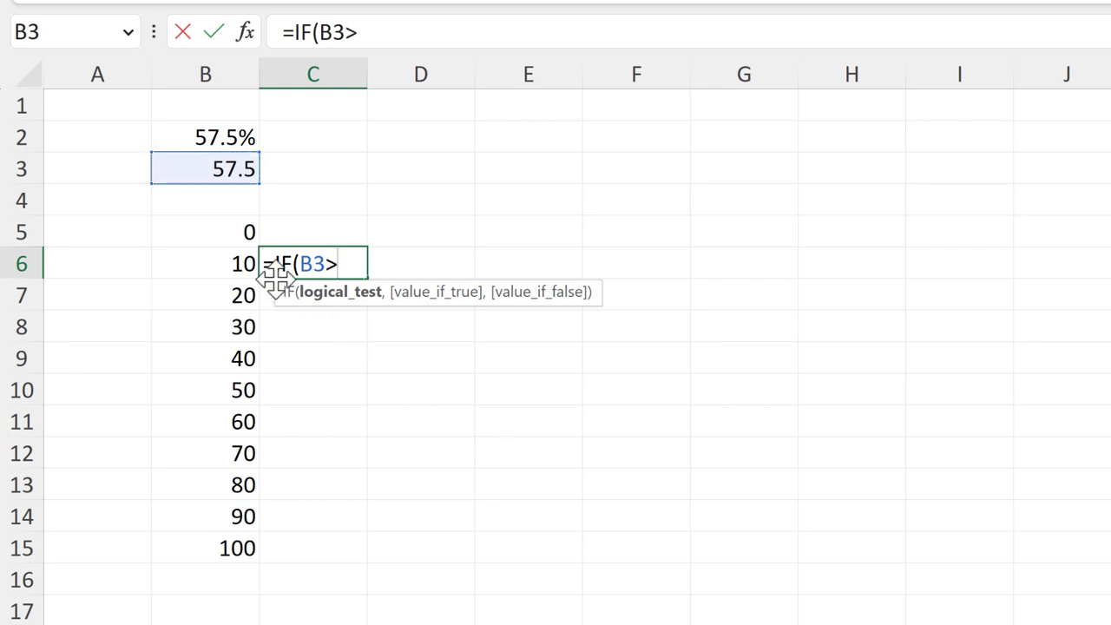
pyautogui.click(240, 263)
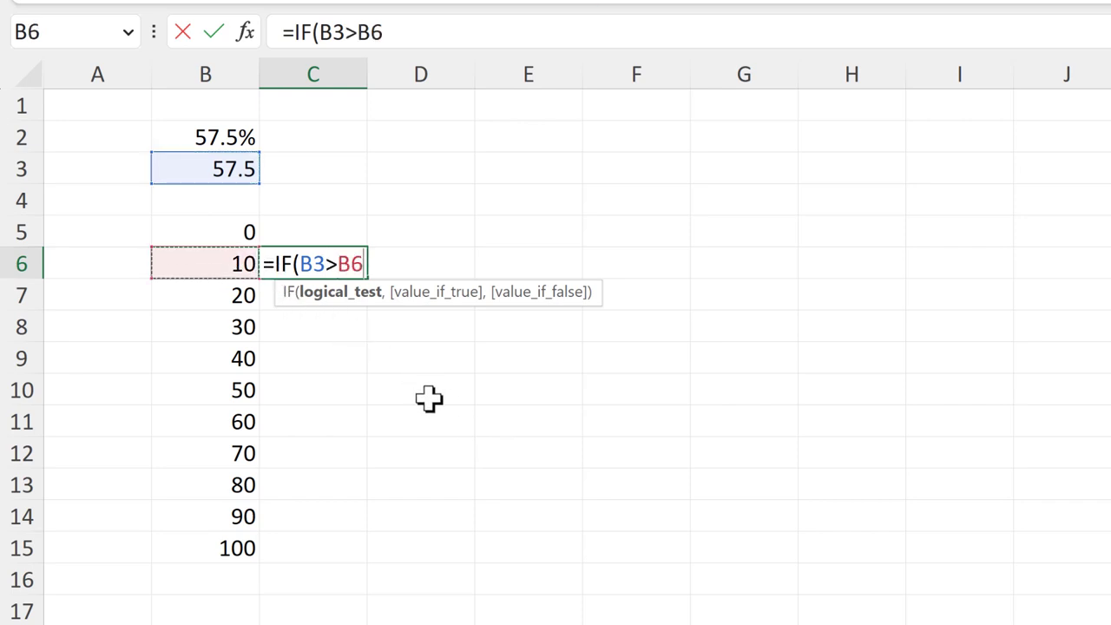
pyautogui.write(',10')
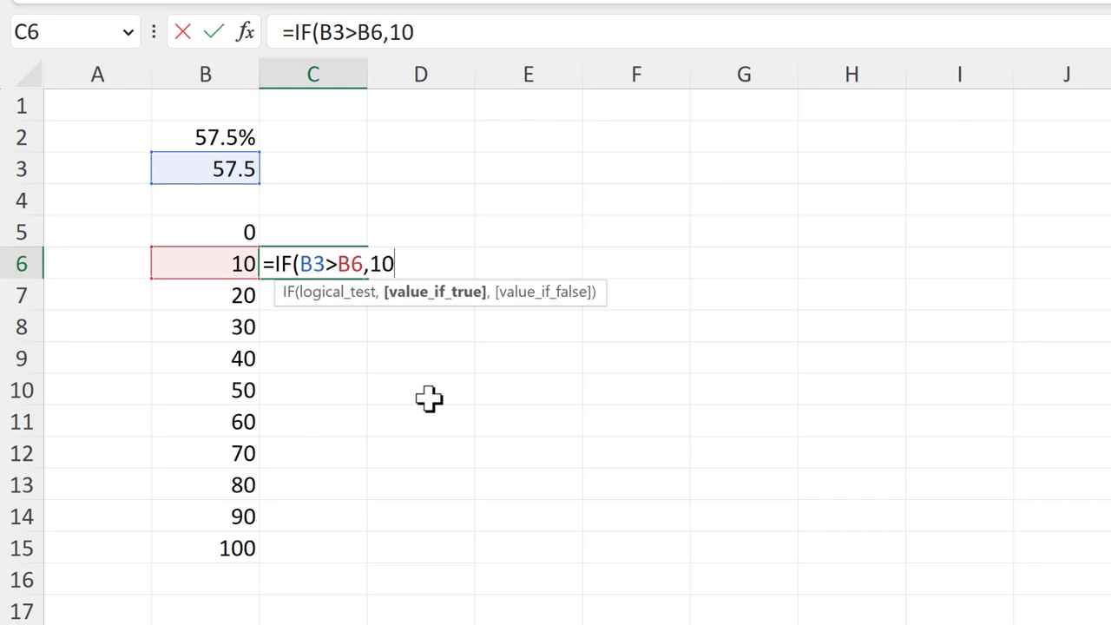
pyautogui.write(',')
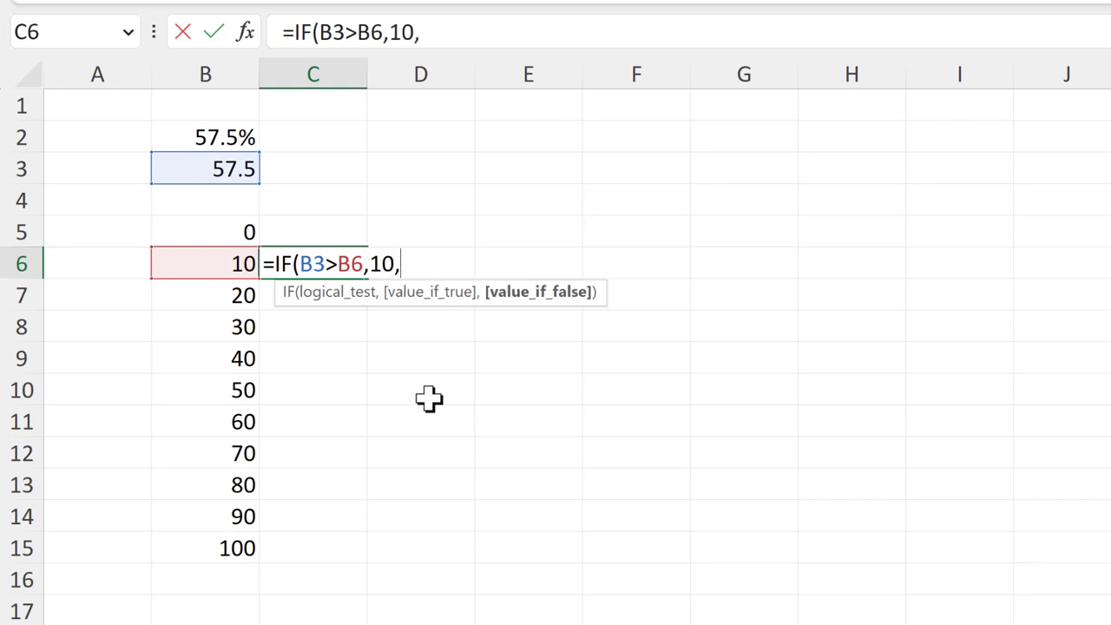
pyautogui.click(243, 168)
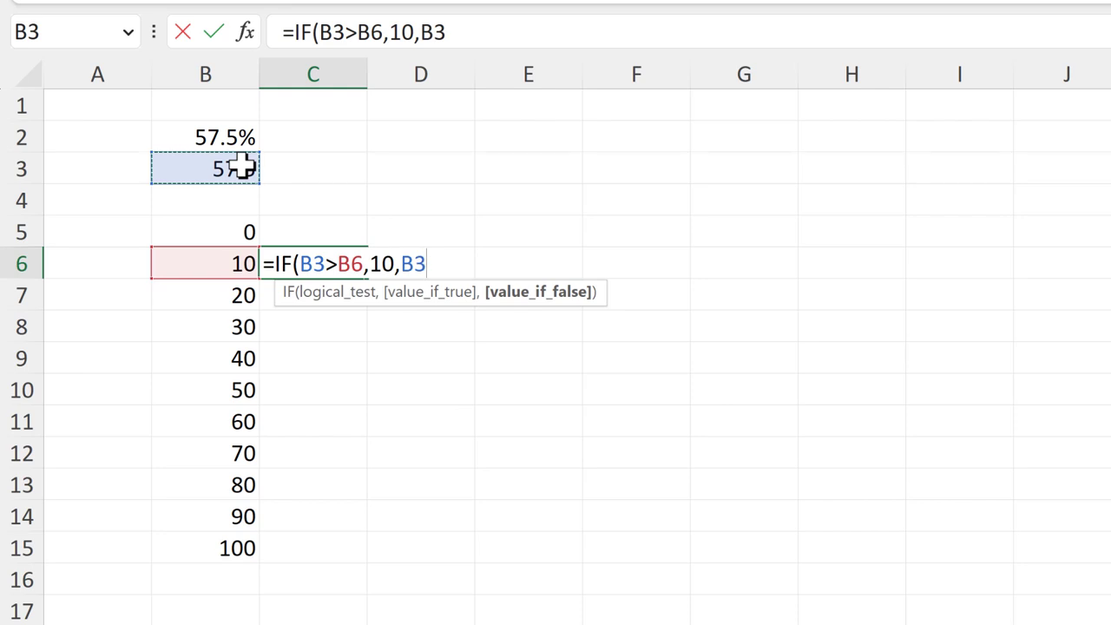
pyautogui.write('-')
pyautogui.click(222, 227)
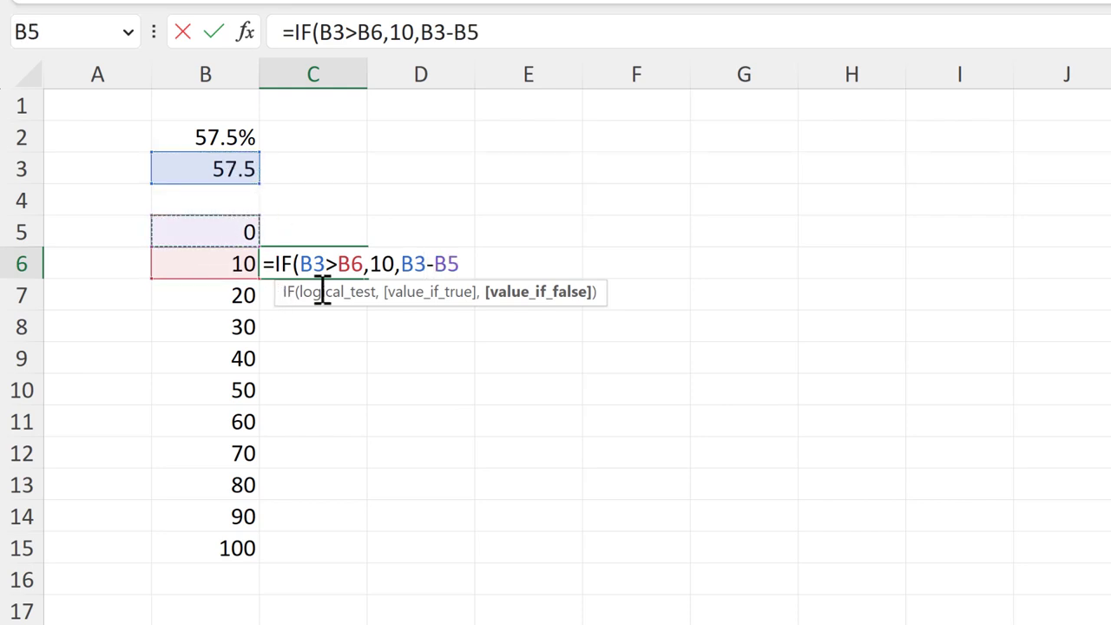
pyautogui.write(')')
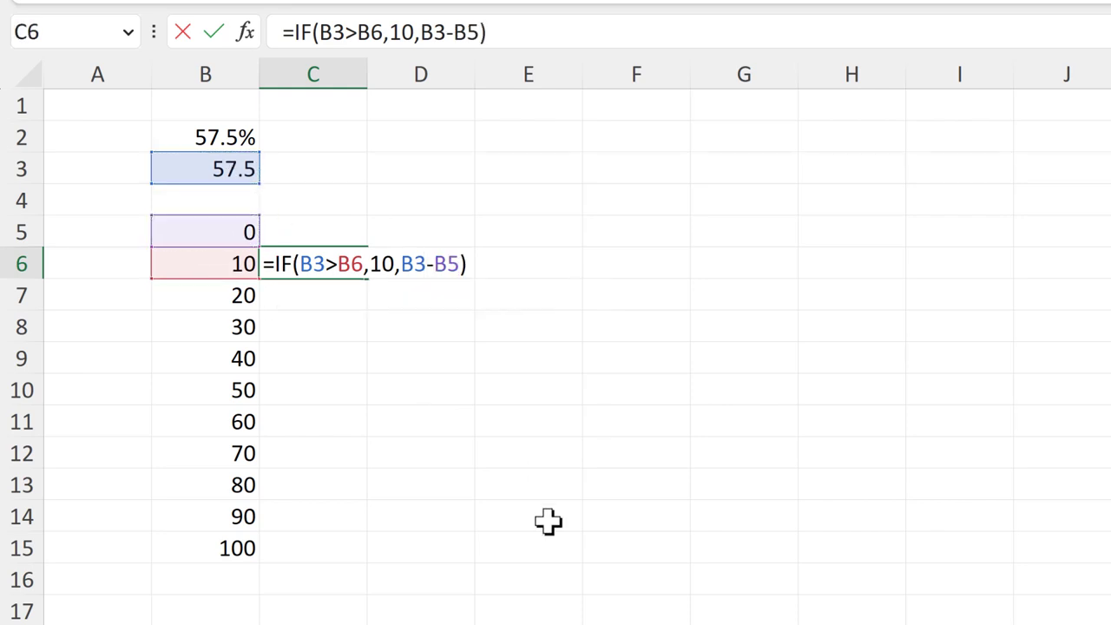
# Lock both B3 references as $B$3 and commit the formula, showing 10
pyautogui.click(318, 274)
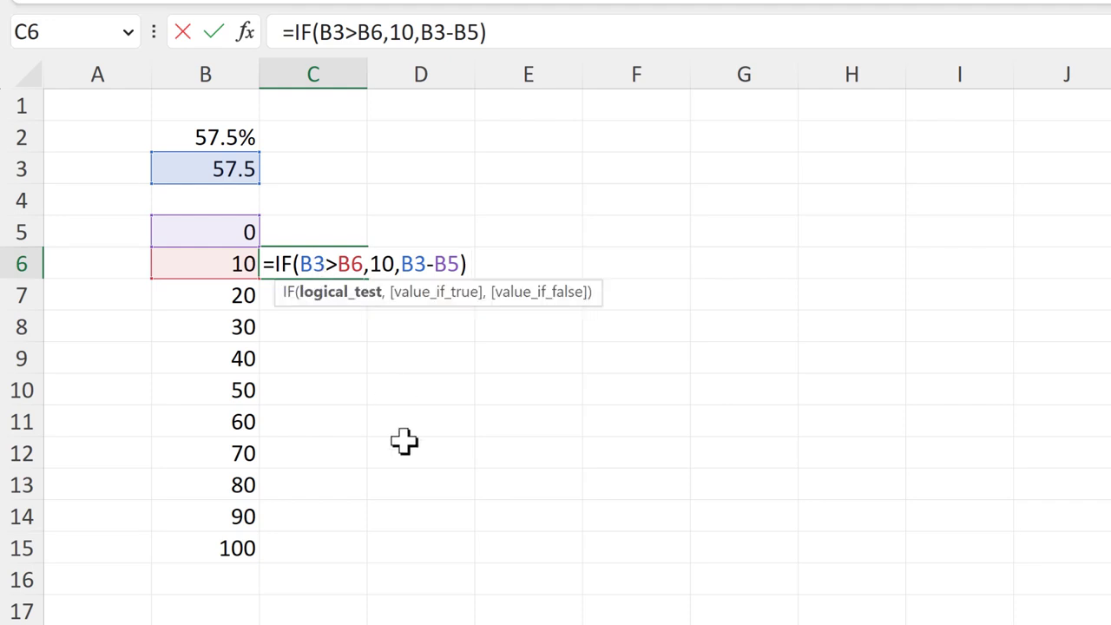
pyautogui.press('F4')
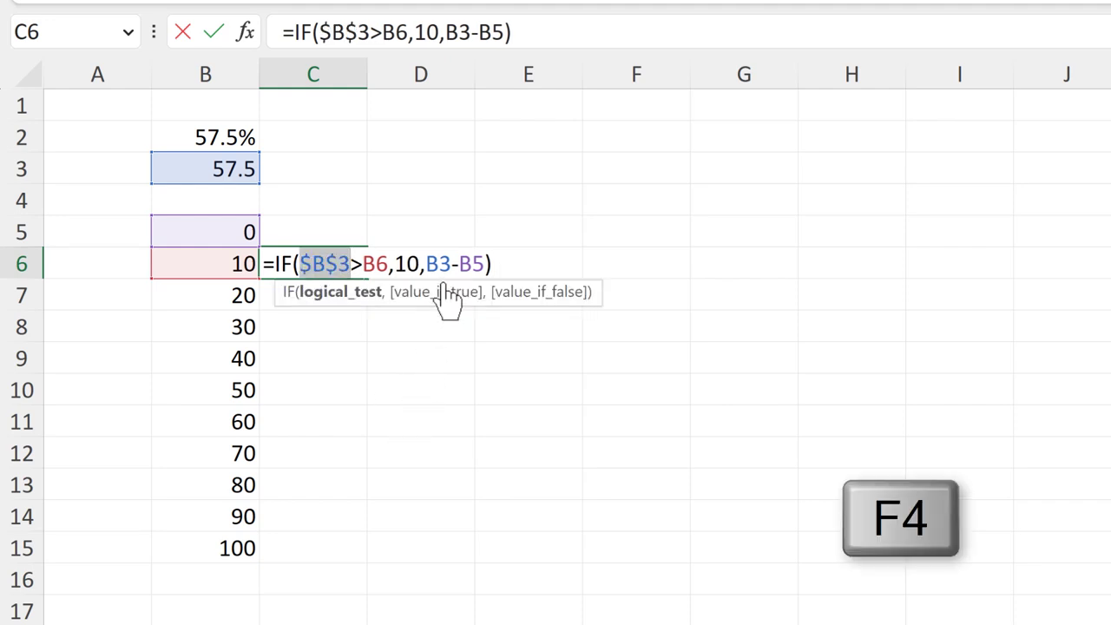
pyautogui.click(439, 262)
pyautogui.press('F4')
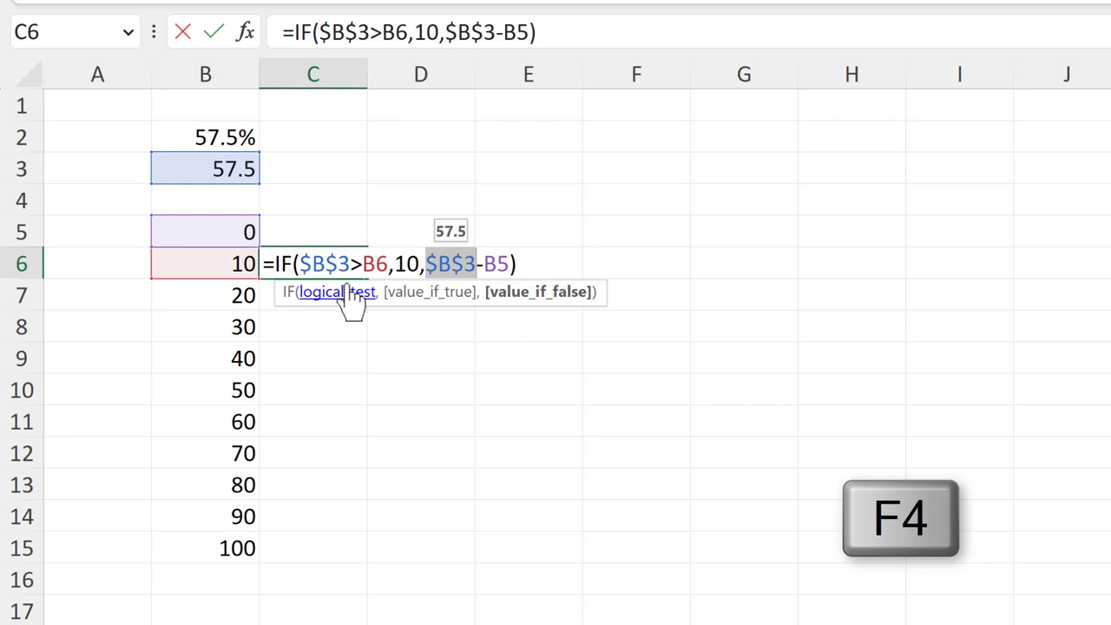
pyautogui.click(340, 270)
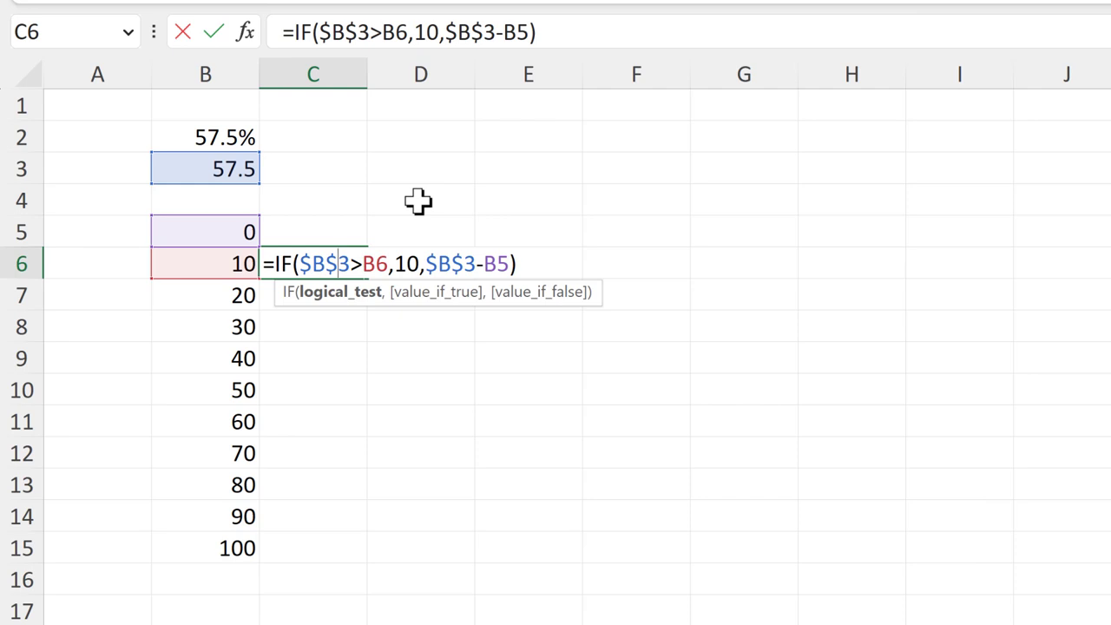
pyautogui.press('Return')
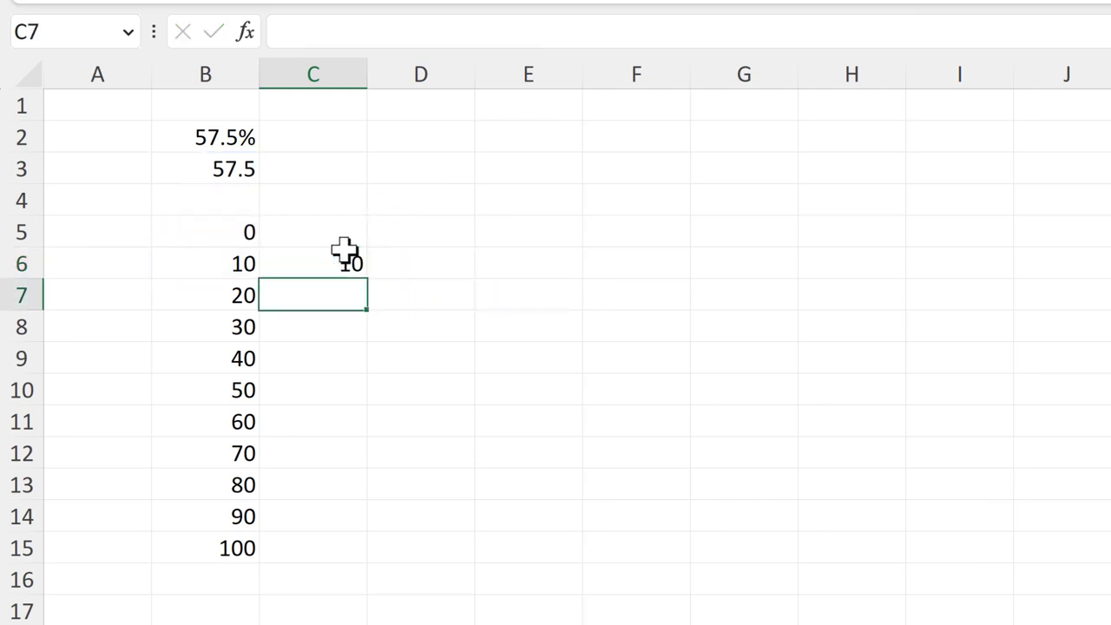
# Fill the IF formula down to C15 and compare thresholds B6:B10 with the 10s in C6:C10
pyautogui.click(351, 261)
pyautogui.moveTo(364, 276); pyautogui.dragTo(360, 556)
pyautogui.moveTo(236, 271); pyautogui.dragTo(237, 393)
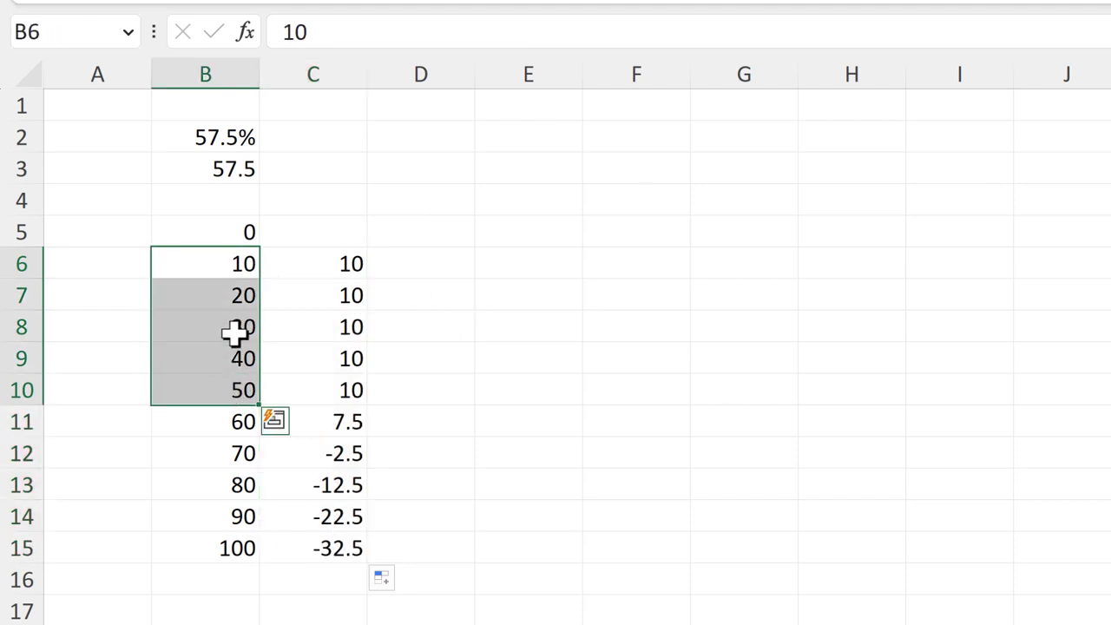
pyautogui.click(341, 260)
pyautogui.moveTo(341, 261); pyautogui.dragTo(334, 392)
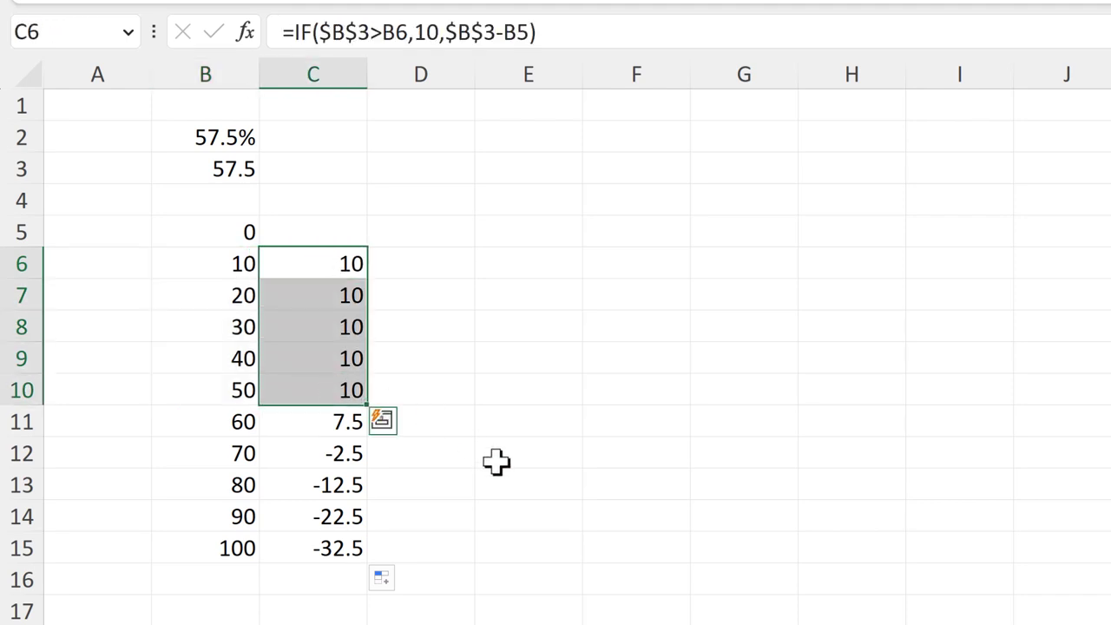
# Inspect C11's formula giving 7.5, then review the negative results in C12:C15
pyautogui.click(352, 431)
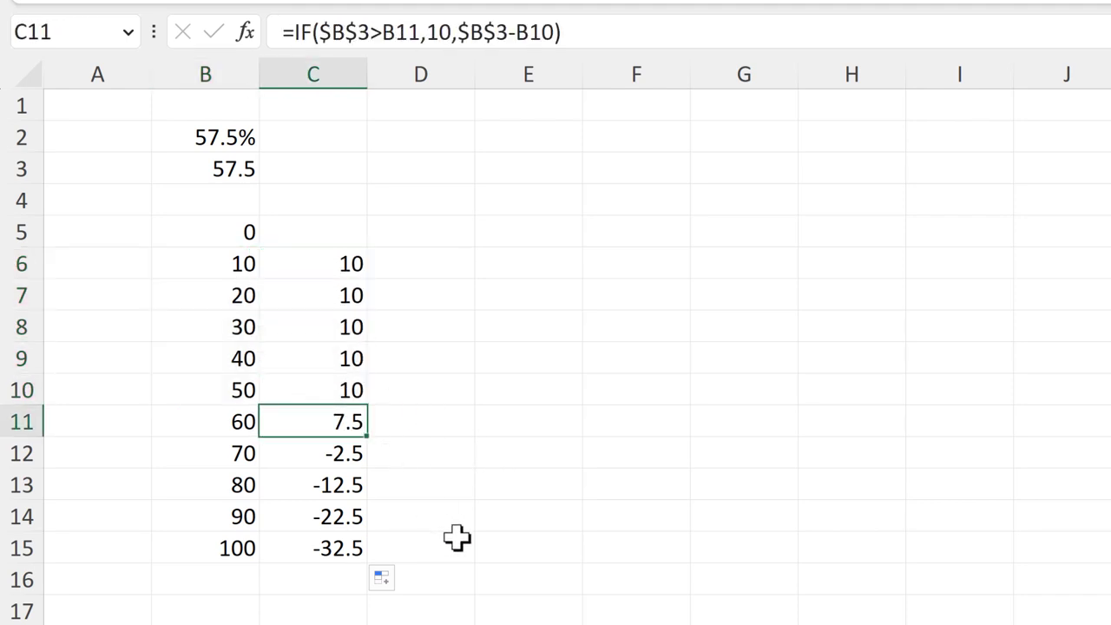
pyautogui.press('F2')
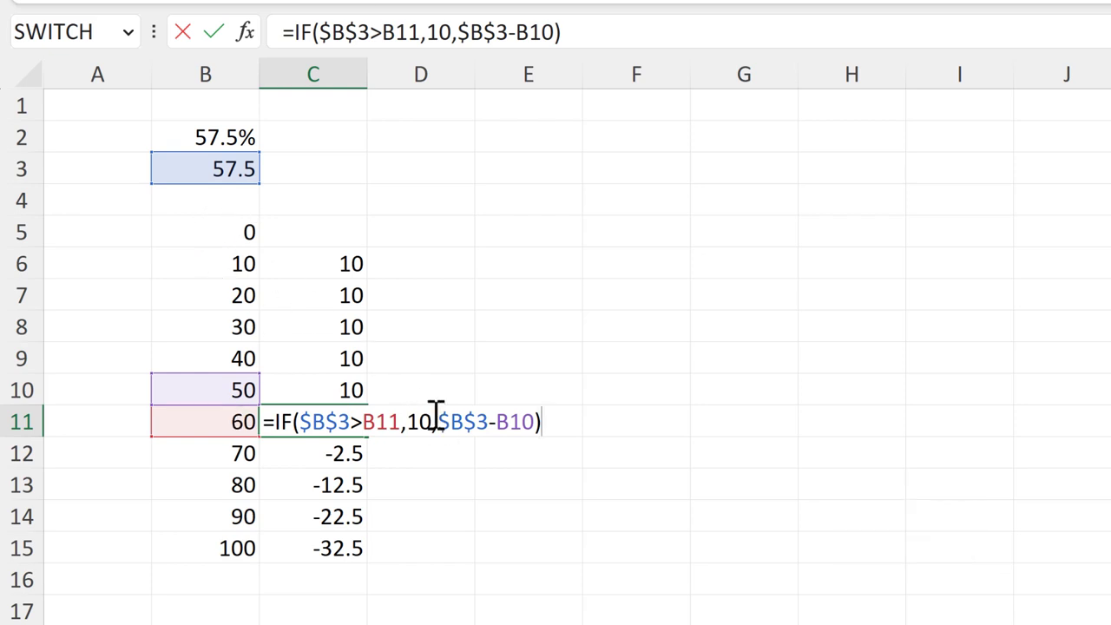
pyautogui.moveTo(441, 421); pyautogui.dragTo(533, 420)
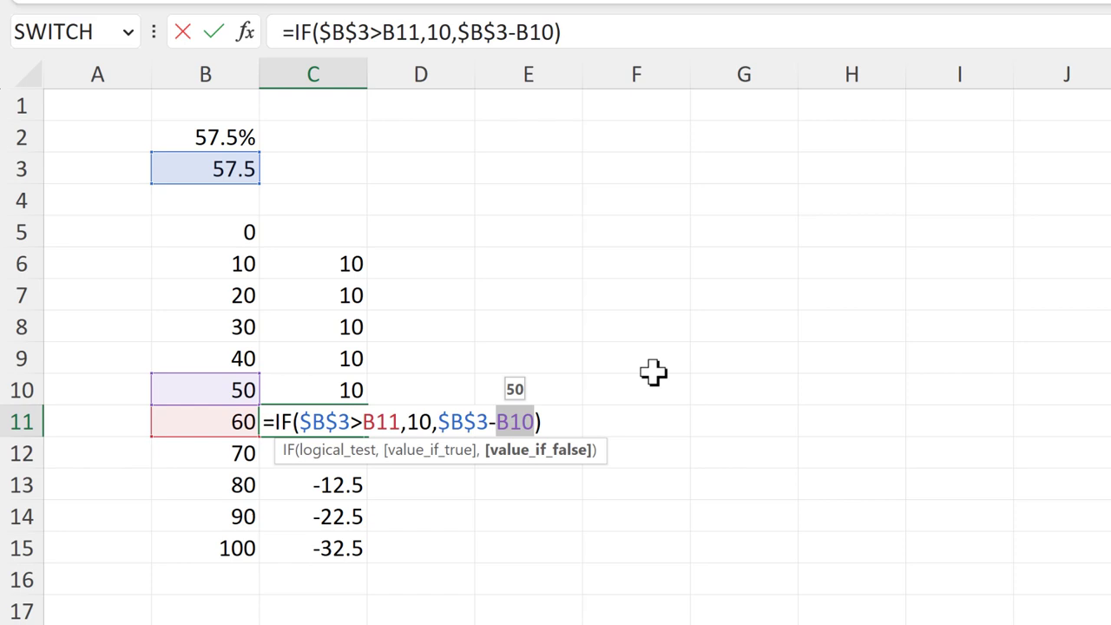
pyautogui.press('Return')
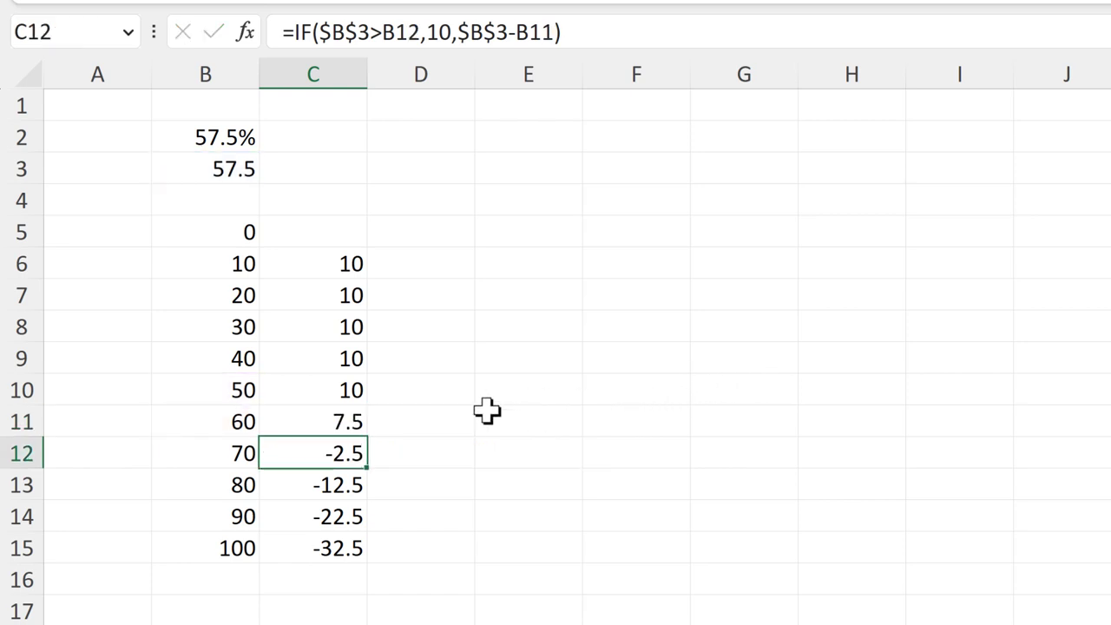
pyautogui.click(353, 425)
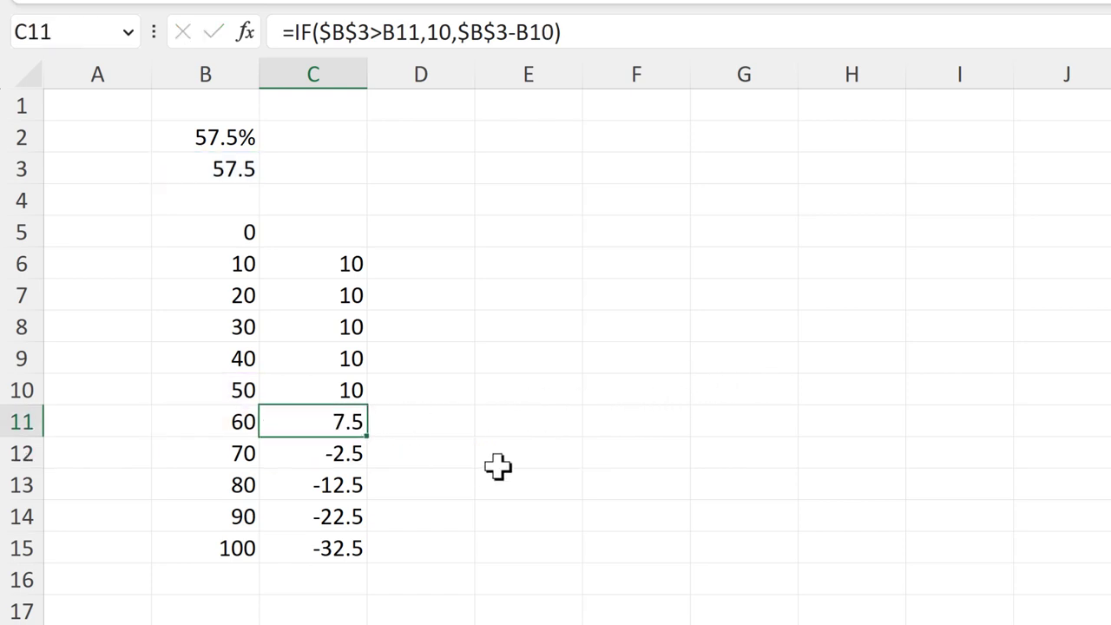
pyautogui.moveTo(335, 458); pyautogui.dragTo(332, 548)
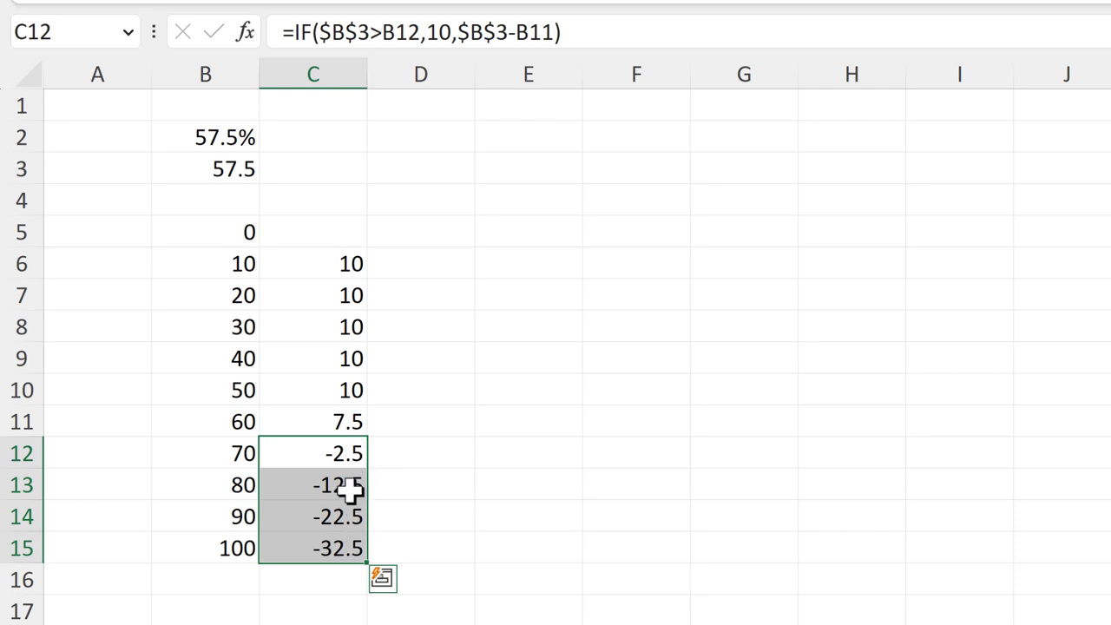
# Wrap C6's formula as =MAX(IF($B$3>B6,10,$B$3-B5),0)
pyautogui.click(323, 263)
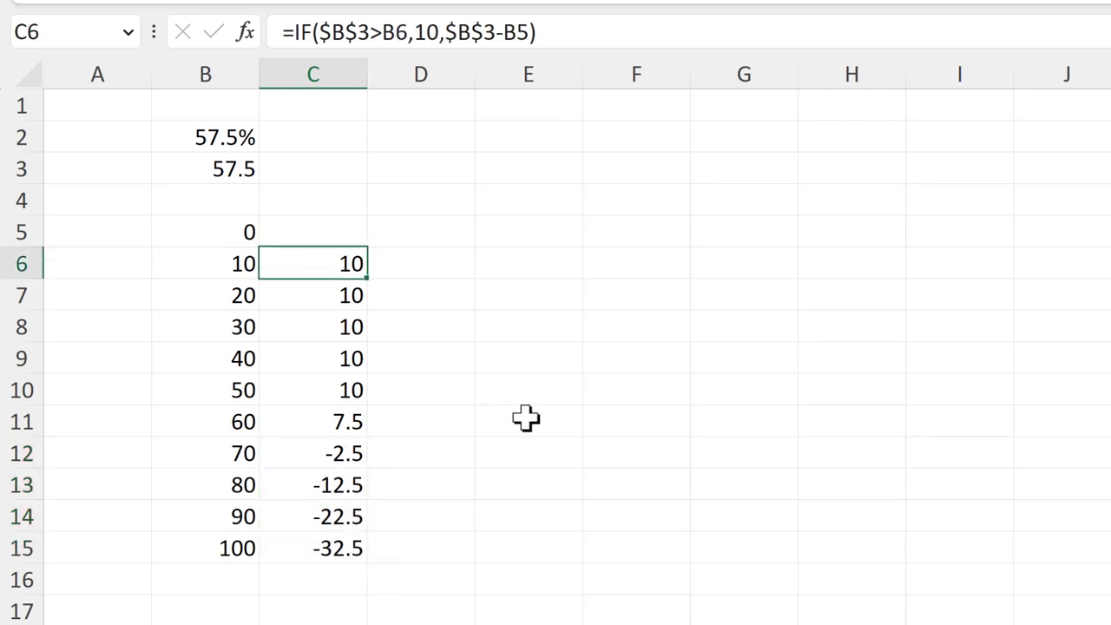
pyautogui.press('F2')
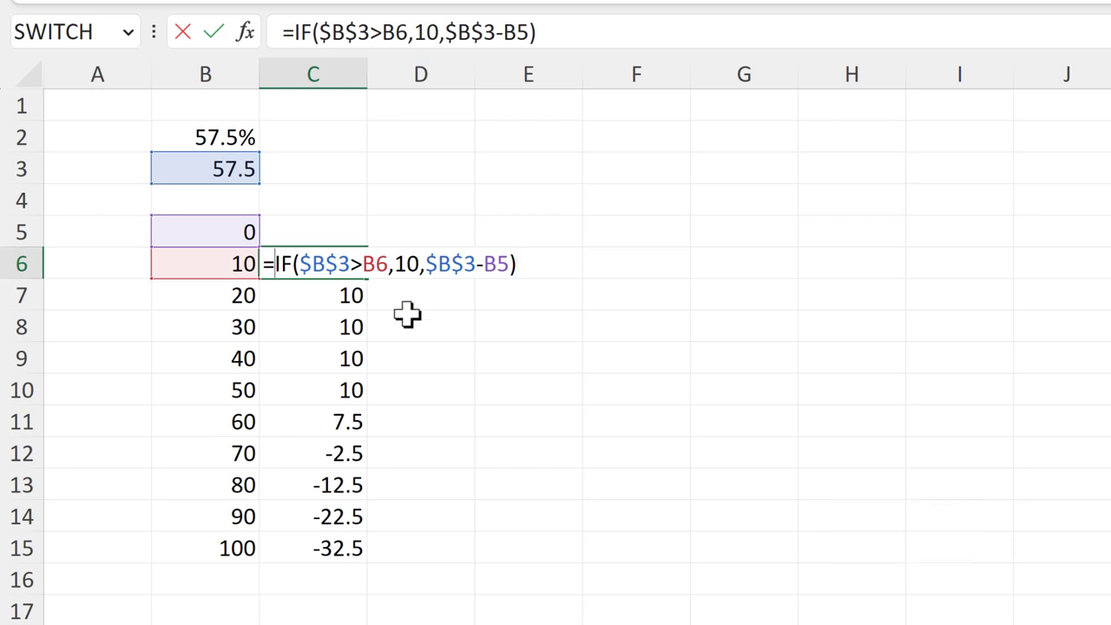
pyautogui.write('max')
pyautogui.press('Tab')
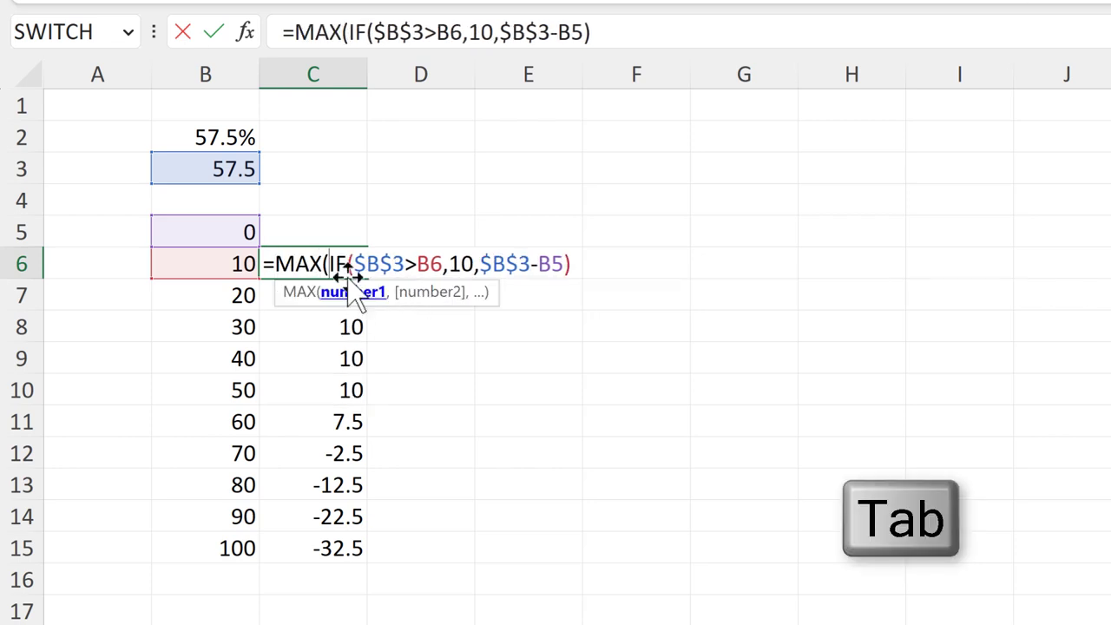
pyautogui.click(343, 294)
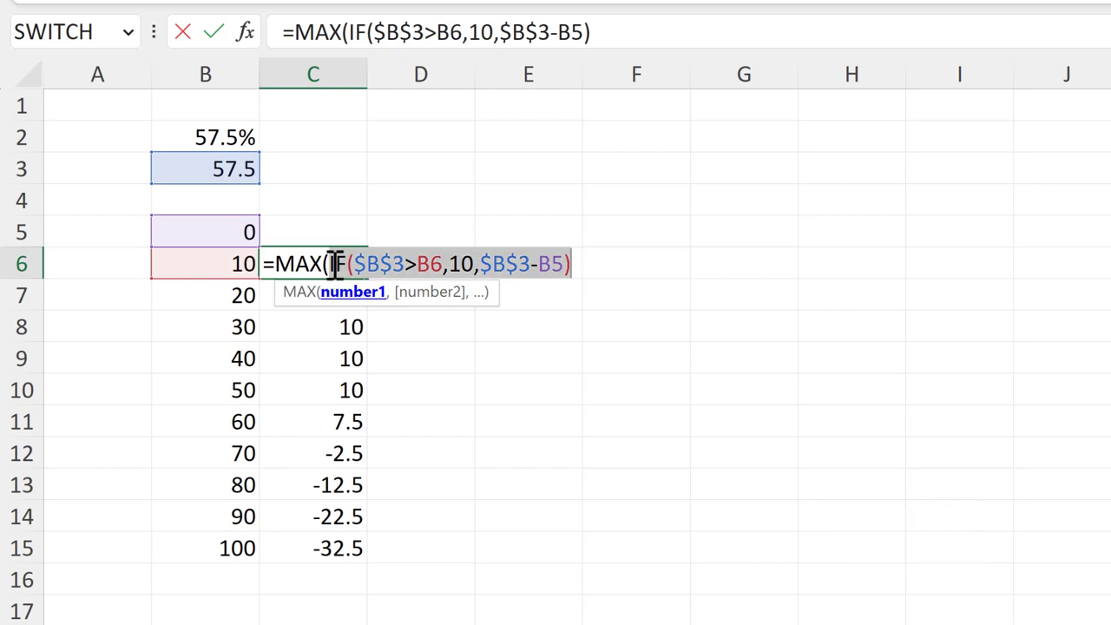
pyautogui.click(578, 264)
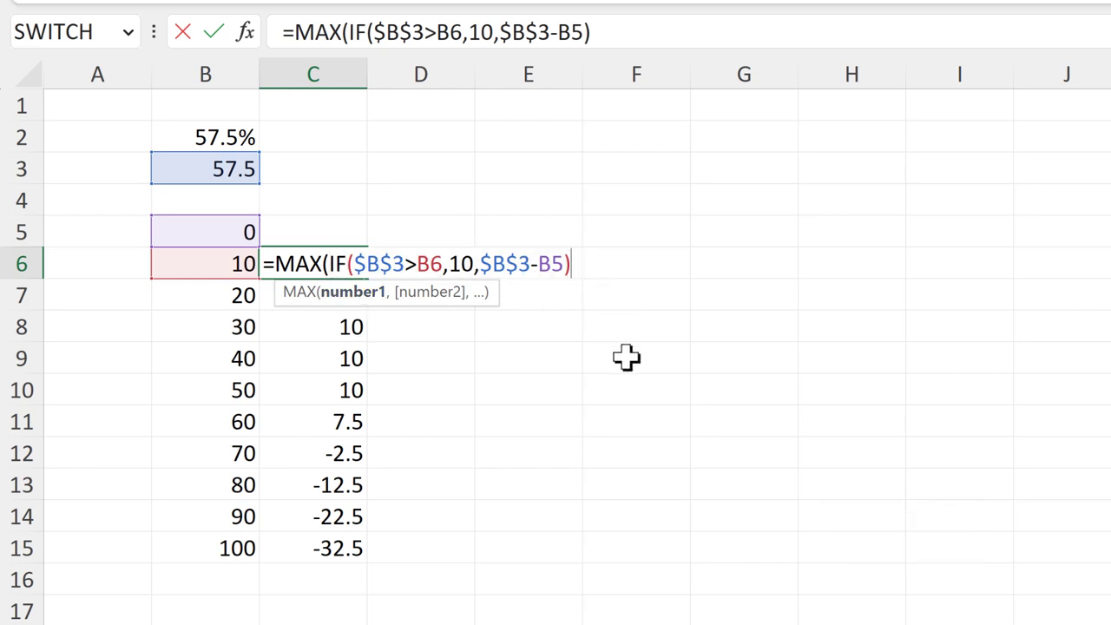
pyautogui.write(',')
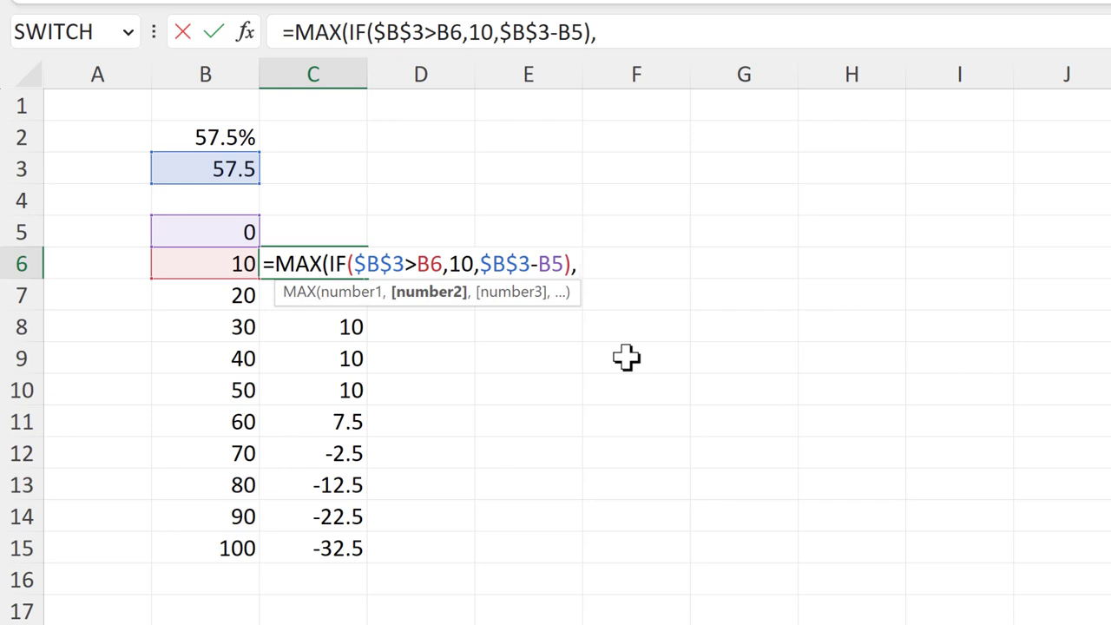
pyautogui.write('0)')
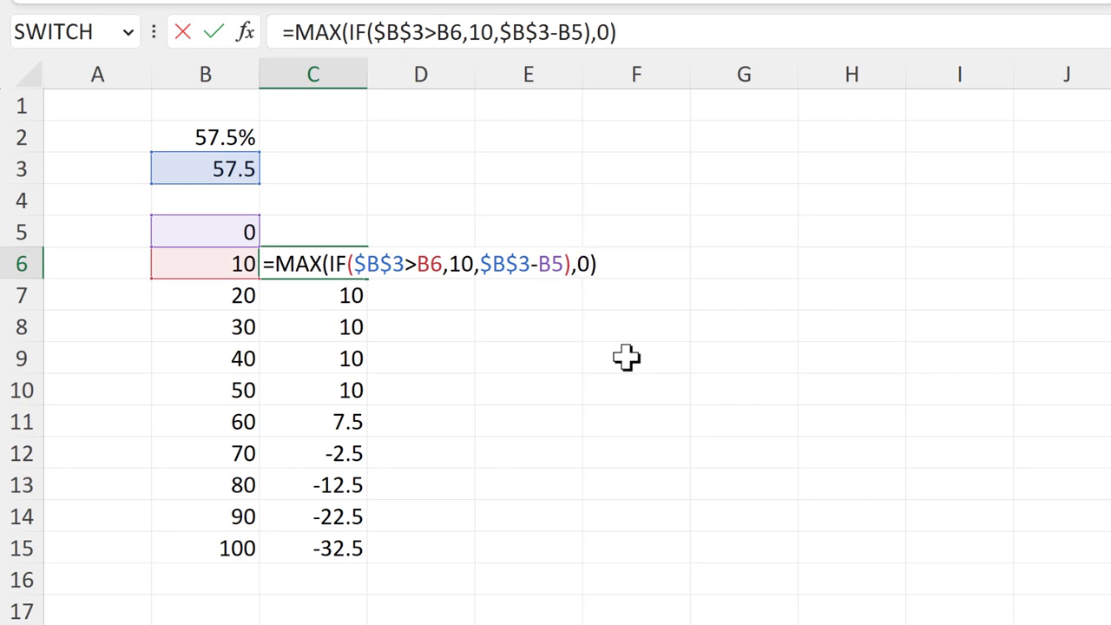
pyautogui.moveTo(328, 264); pyautogui.dragTo(573, 264)
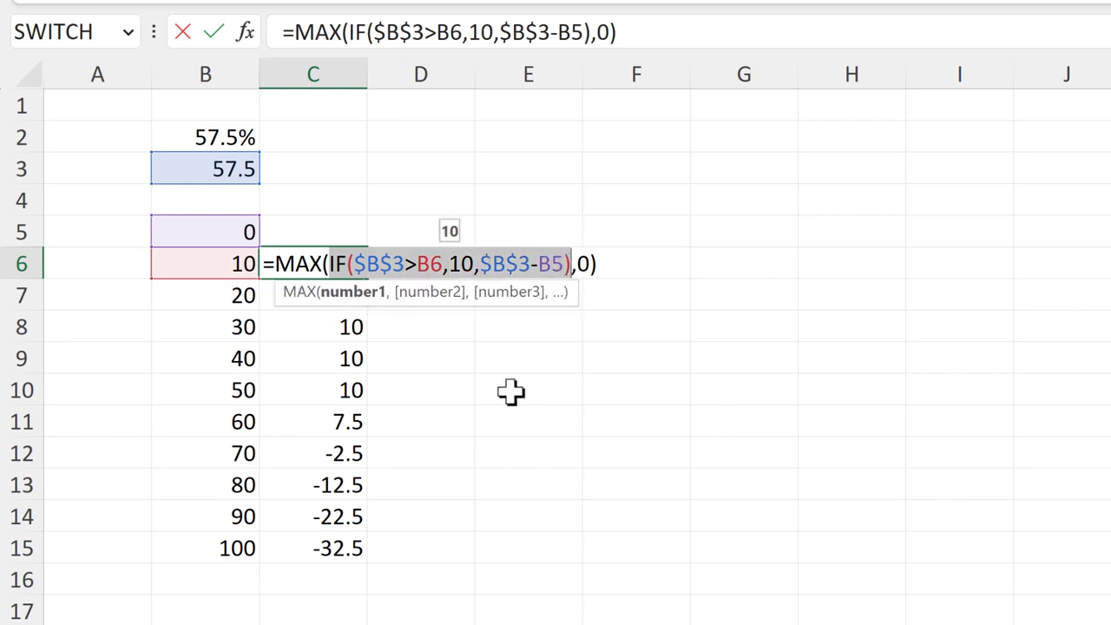
pyautogui.doubleClick(584, 263)
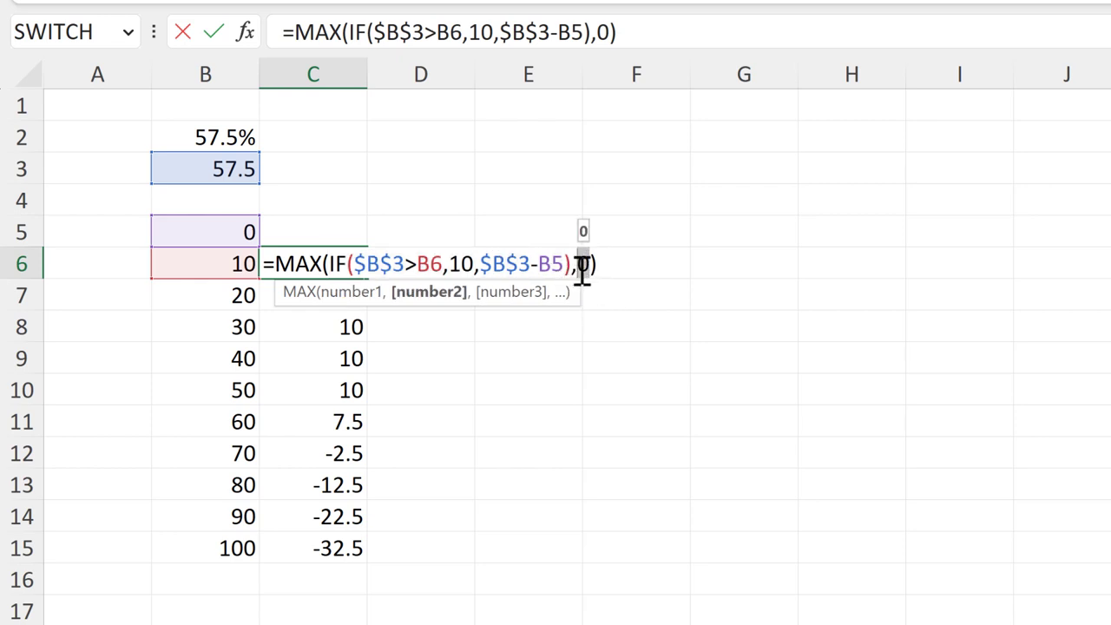
pyautogui.click(583, 266)
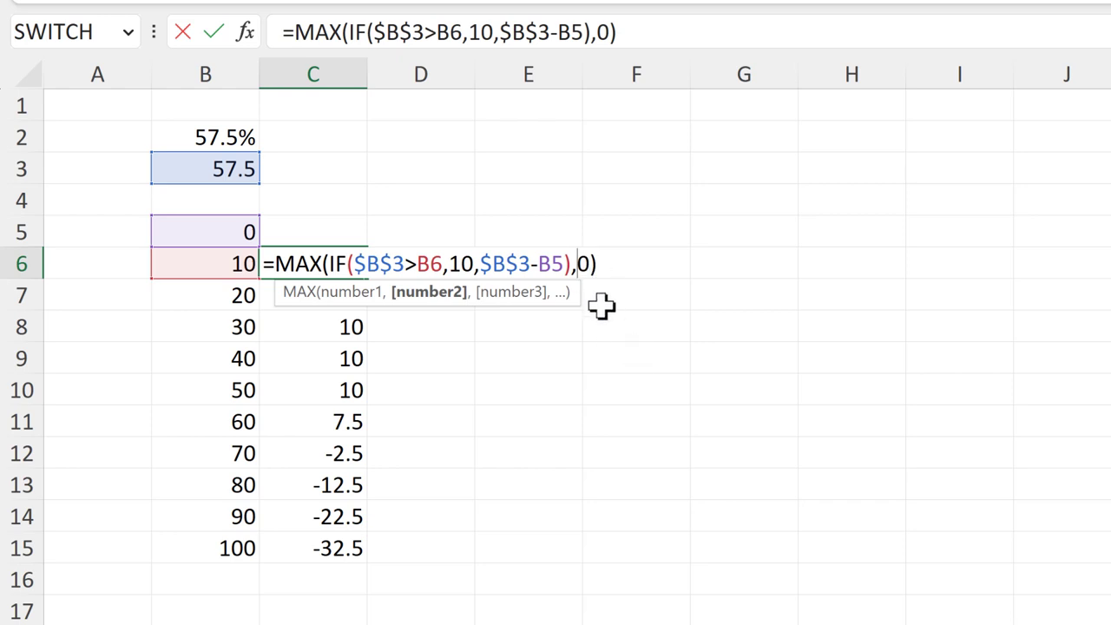
pyautogui.press('Return')
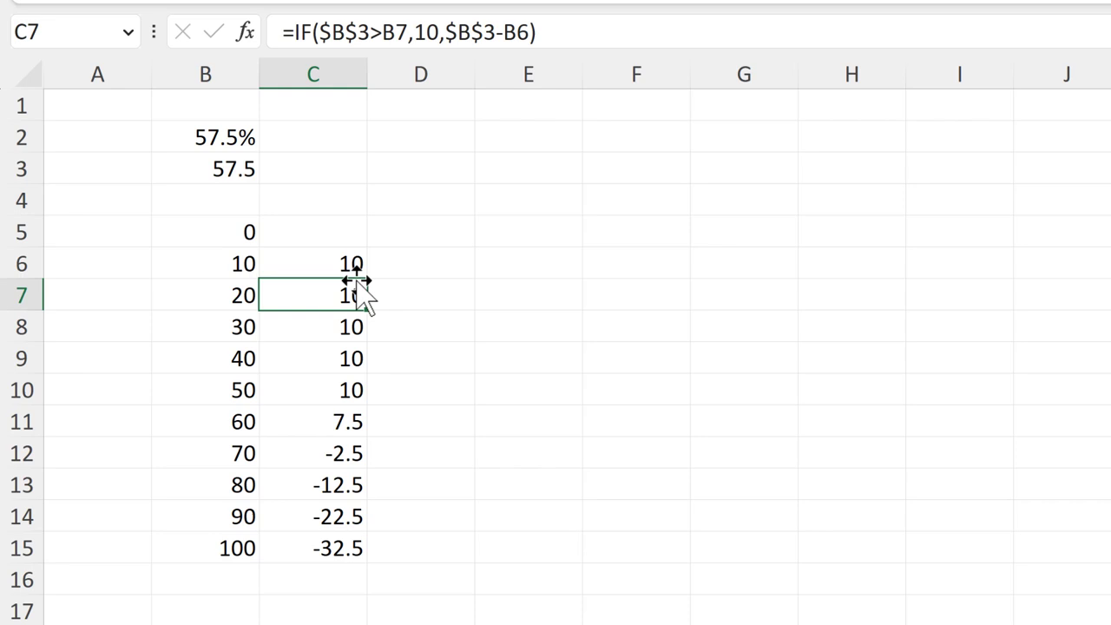
# Copy the MAX formula down to C15 so C12:C15 show 0
pyautogui.click(356, 265)
pyautogui.moveTo(367, 279); pyautogui.dragTo(371, 560)
pyautogui.click(432, 449)
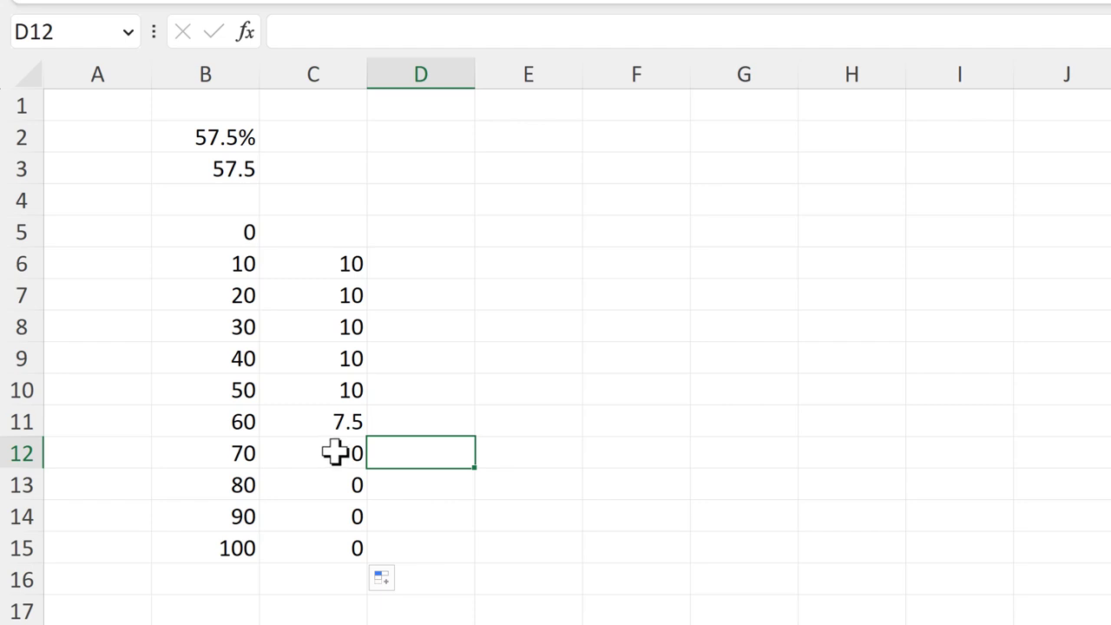
# Insert a clustered bar chart of C6:C15 and open its Format Chart Area pane
pyautogui.moveTo(313, 270); pyautogui.dragTo(330, 544)
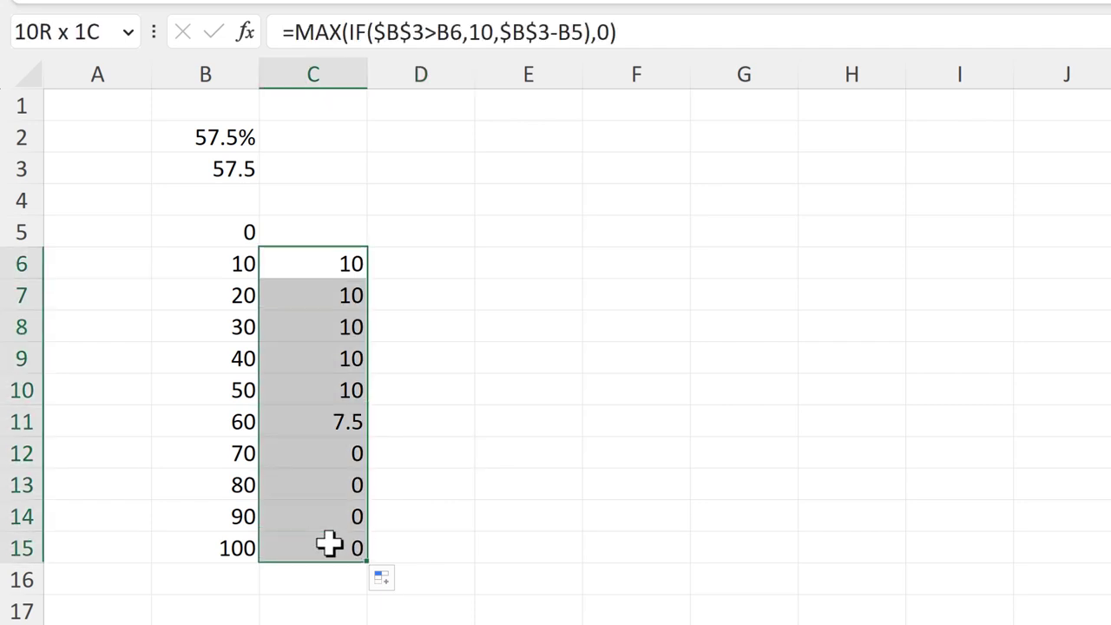
pyautogui.click(135, 28)
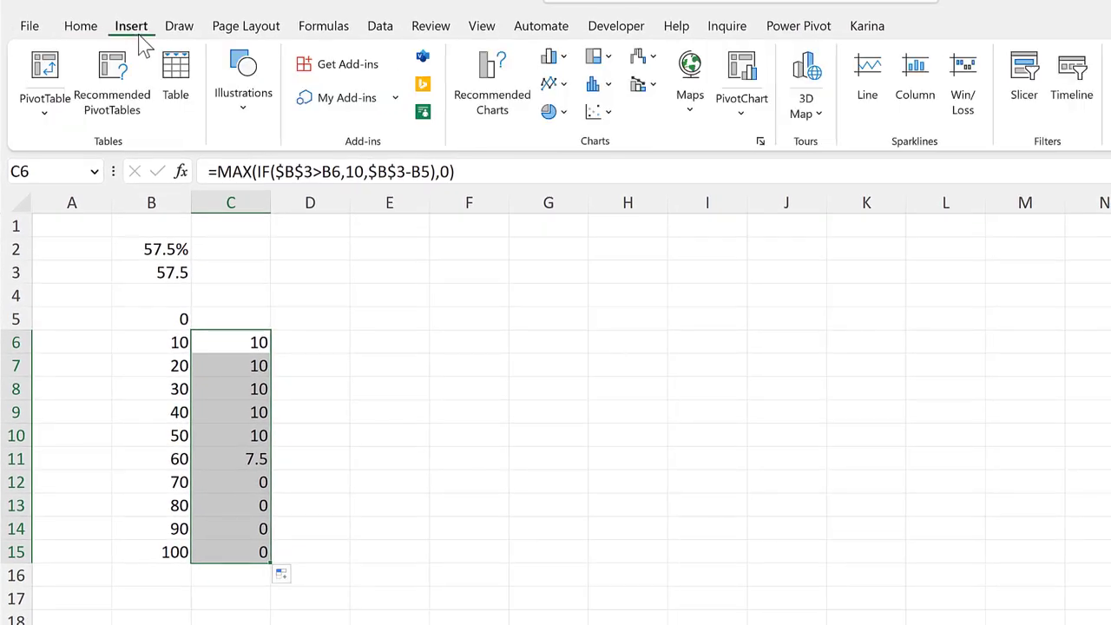
pyautogui.click(561, 58)
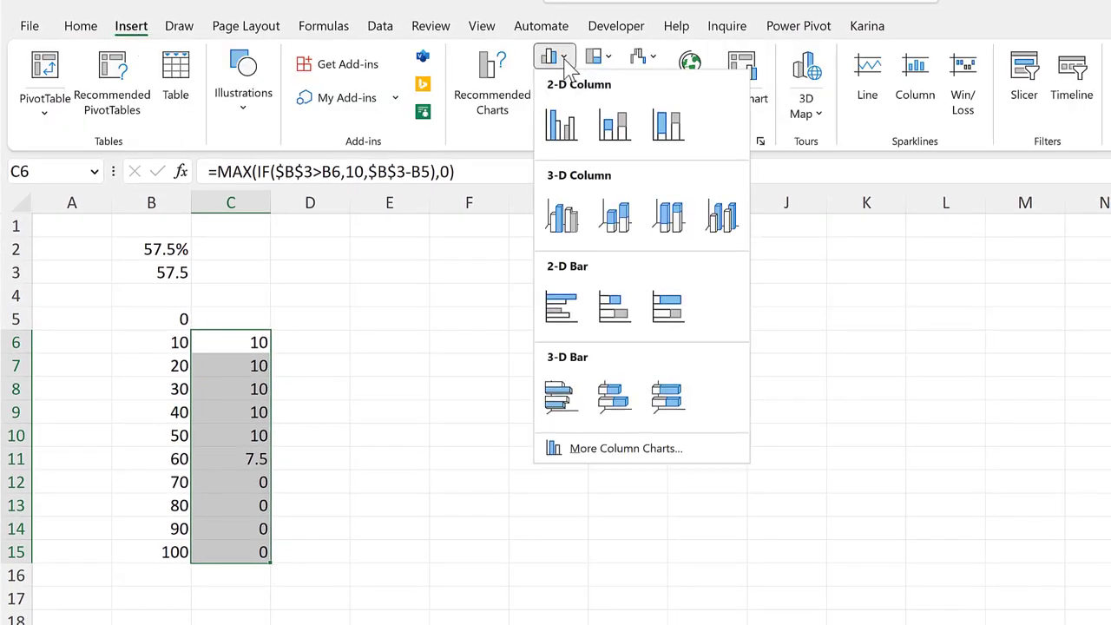
pyautogui.click(561, 308)
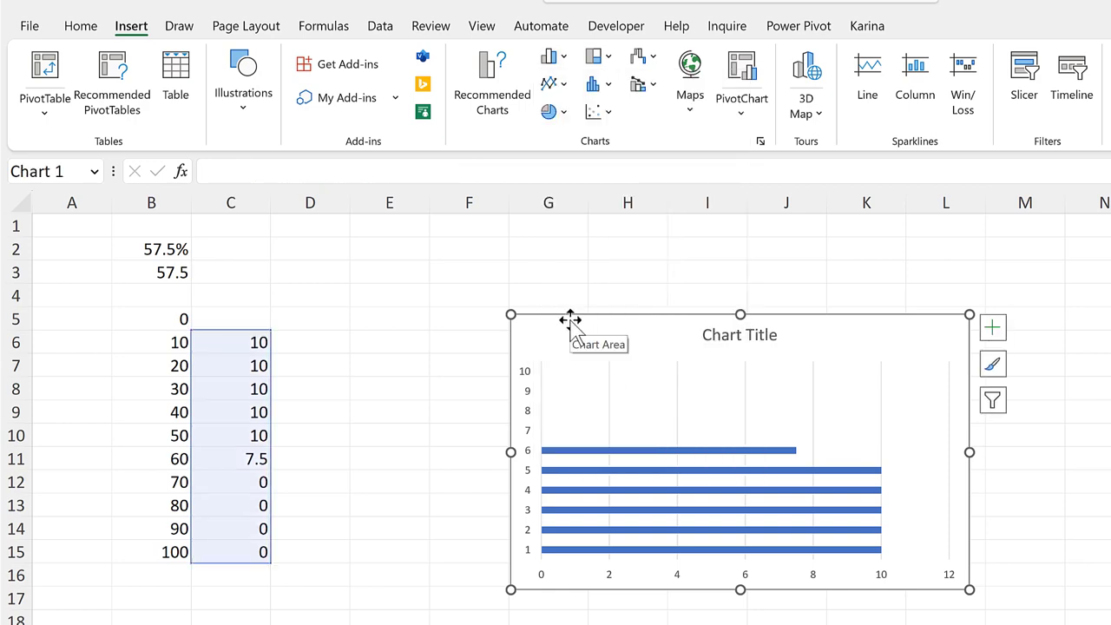
pyautogui.doubleClick(620, 314)
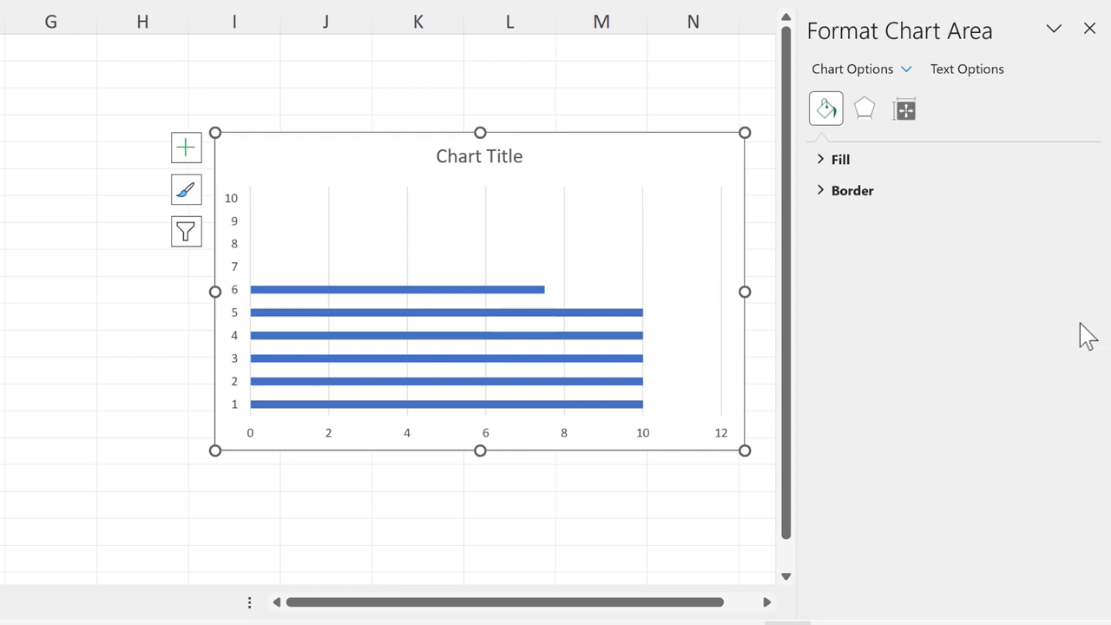
# Set the horizontal axis maximum to 10 and the bar gap width to 0%
pyautogui.click(565, 443)
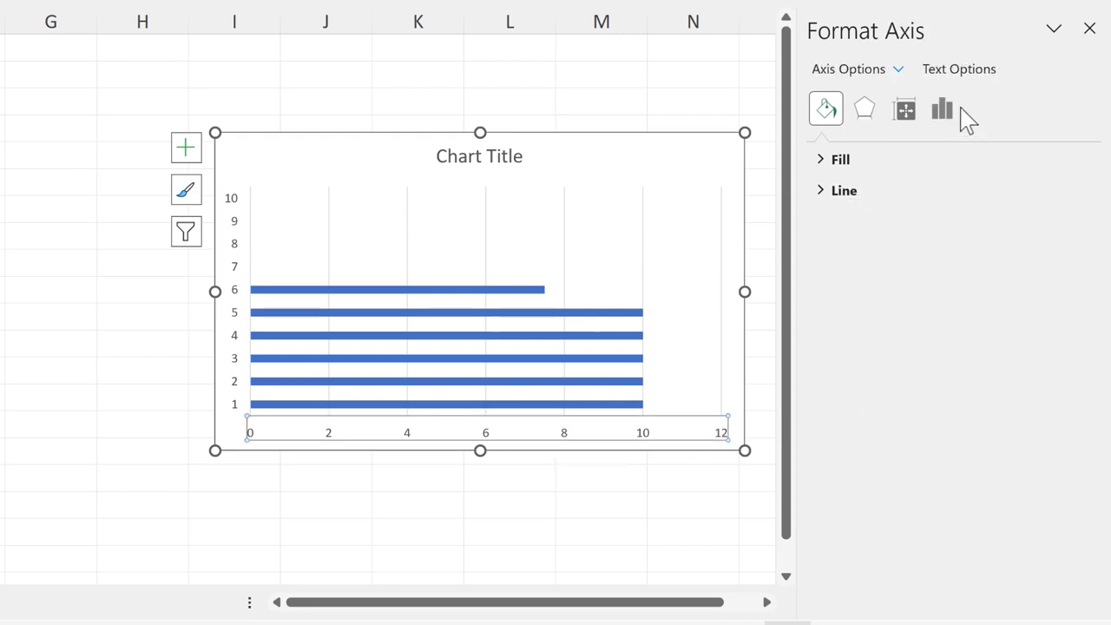
pyautogui.click(944, 111)
pyautogui.click(924, 165)
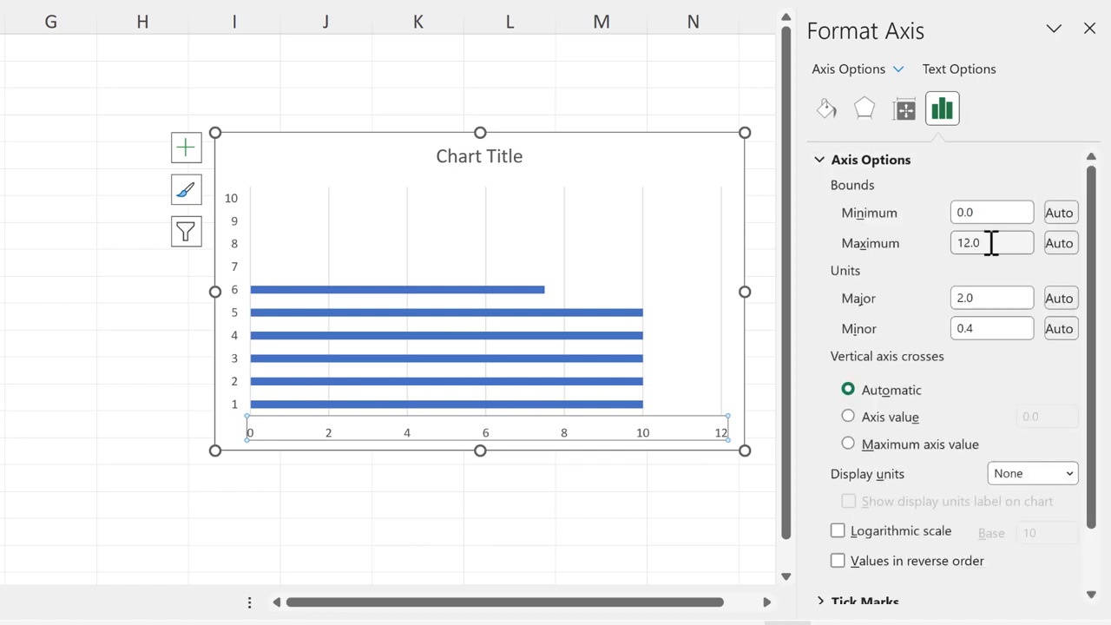
pyautogui.click(992, 243)
pyautogui.press('Return')
pyautogui.click(489, 292)
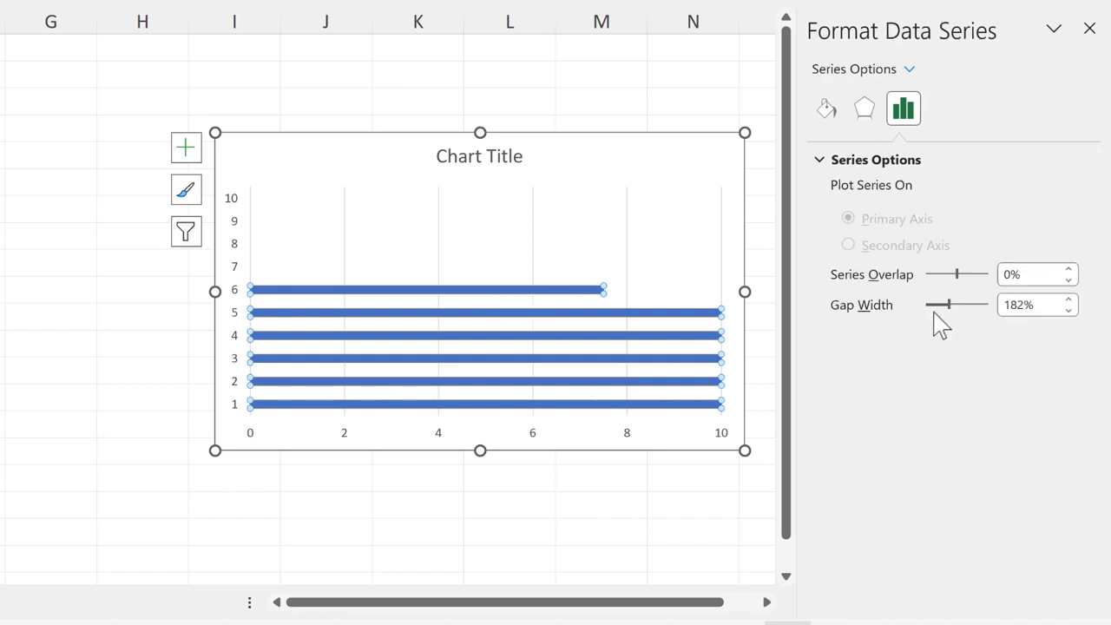
pyautogui.moveTo(950, 307); pyautogui.dragTo(911, 311)
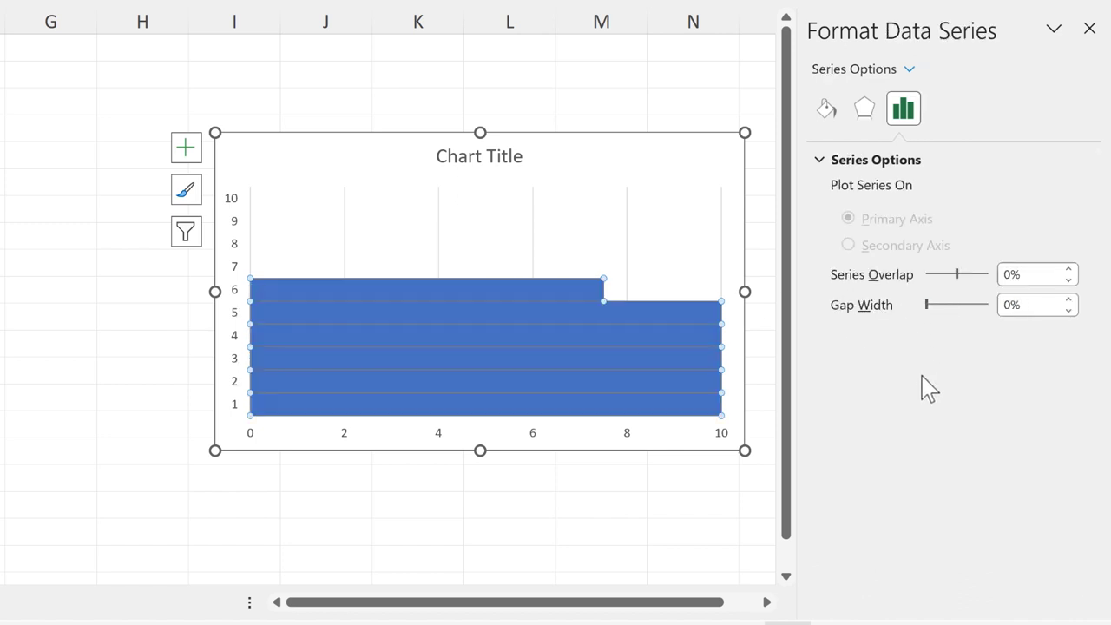
# Delete both axes, the gridlines and the chart title
pyautogui.click(231, 218)
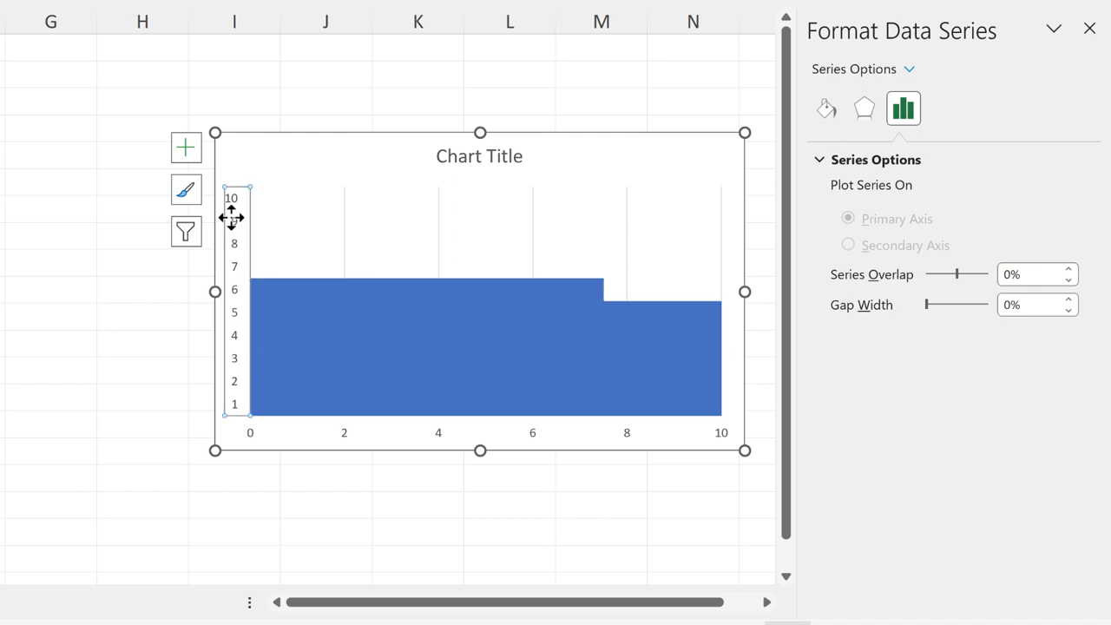
pyautogui.press('Delete')
pyautogui.click(339, 445)
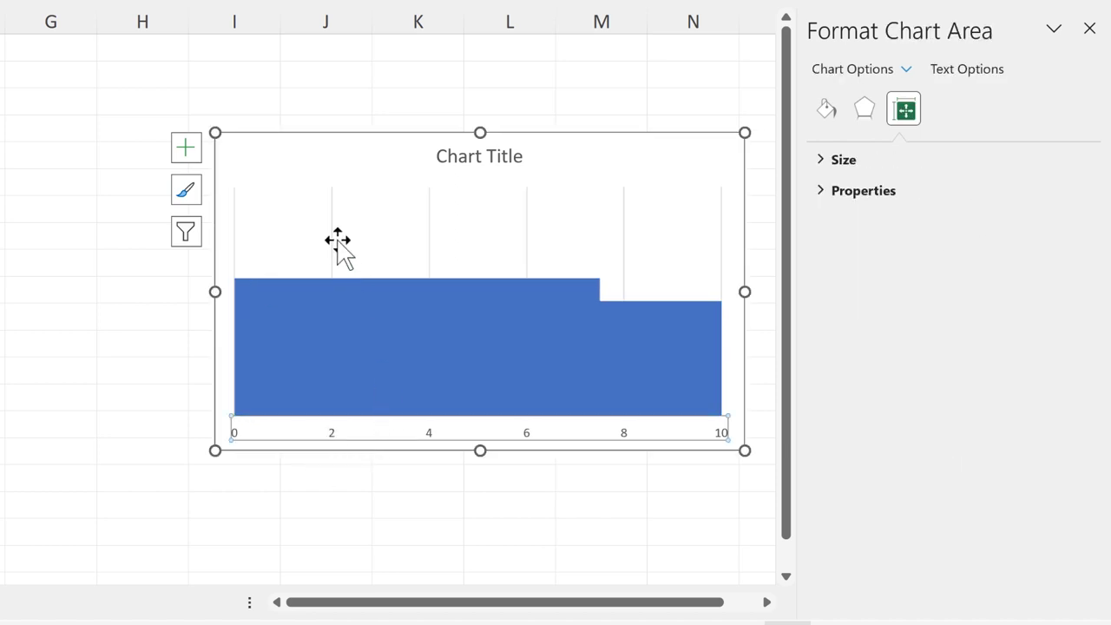
pyautogui.press('Delete')
pyautogui.click(332, 228)
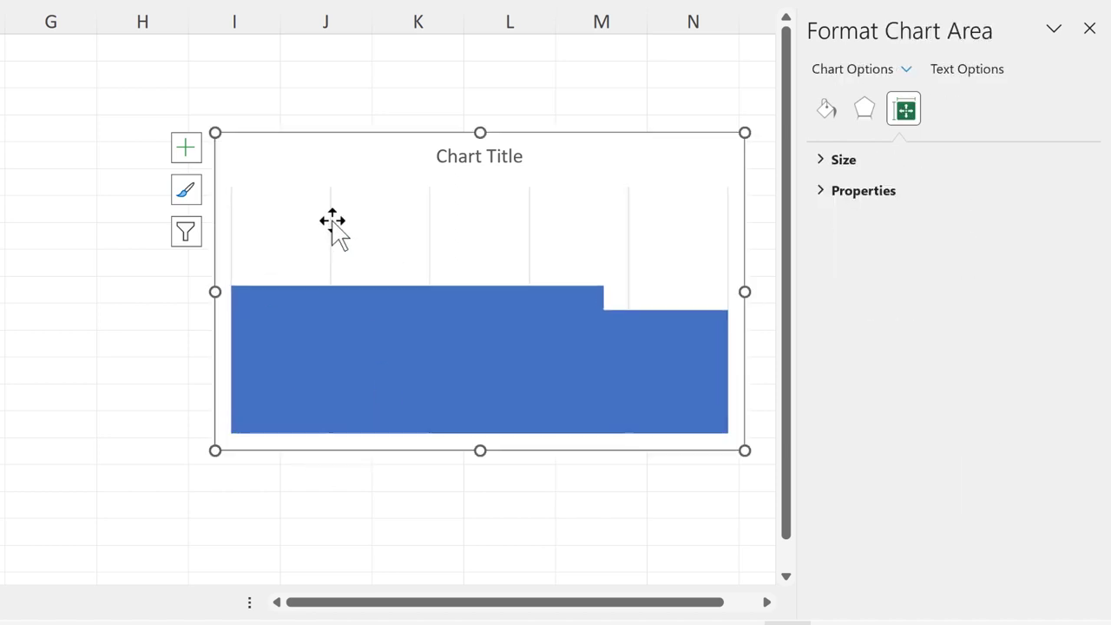
pyautogui.press('Delete')
pyautogui.click(476, 163)
pyautogui.press('Delete')
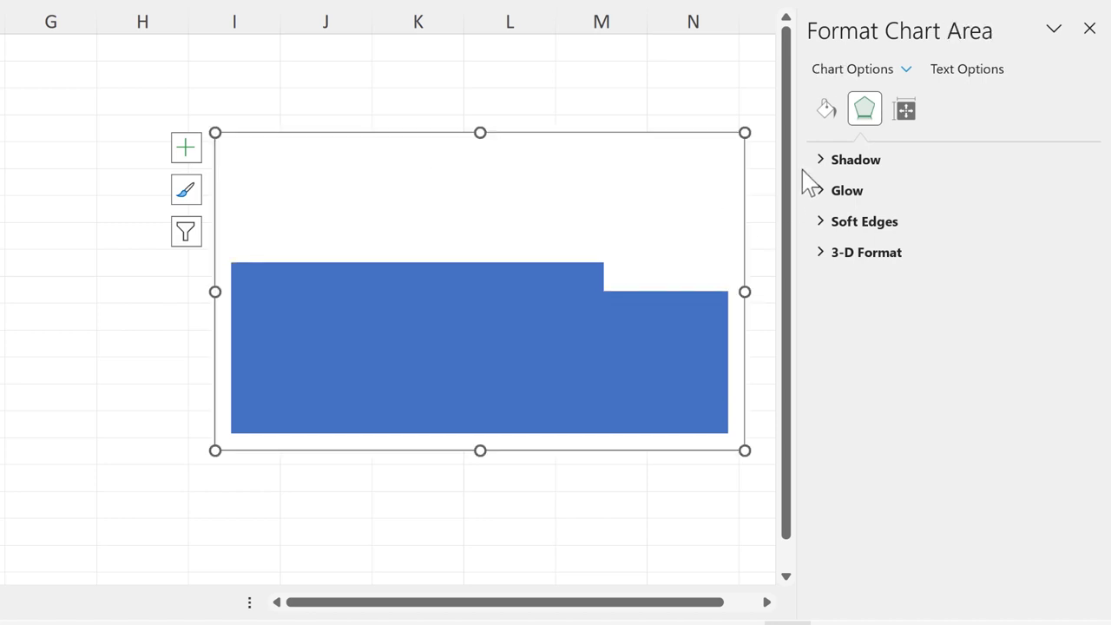
pyautogui.click(826, 111)
pyautogui.click(860, 196)
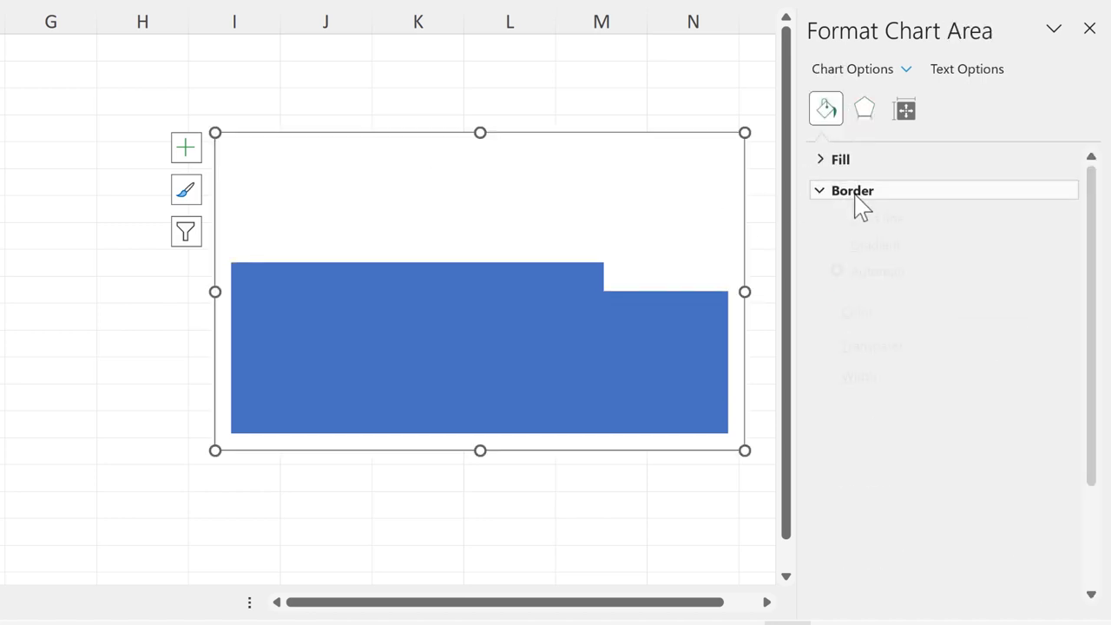
# Remove the chart border and resize the chart to 8 cm high by 8 cm wide
pyautogui.click(869, 227)
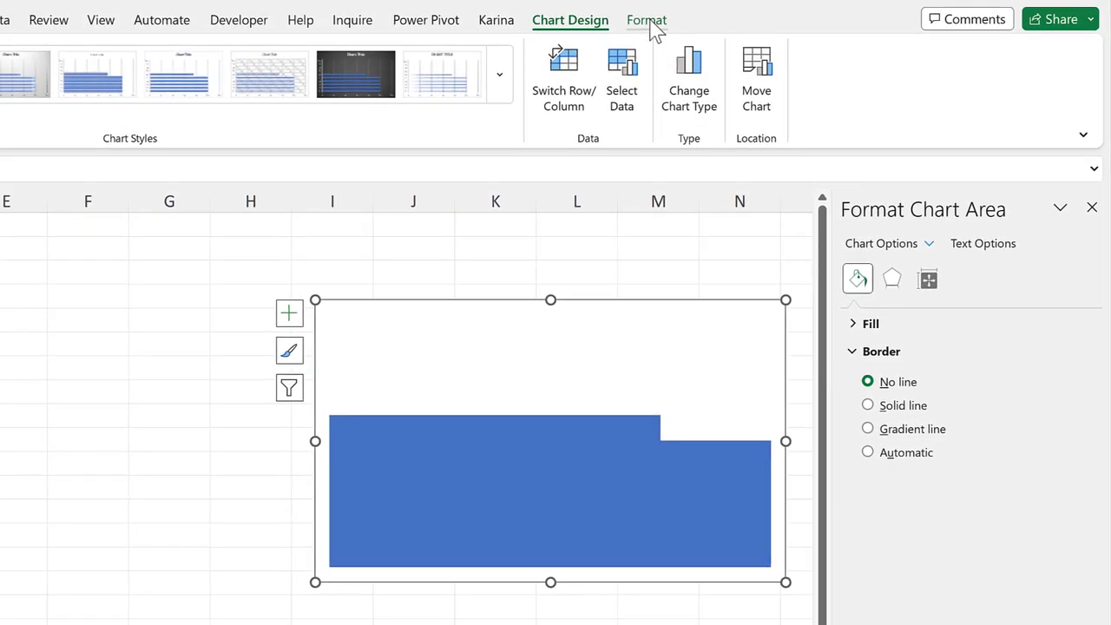
pyautogui.click(653, 26)
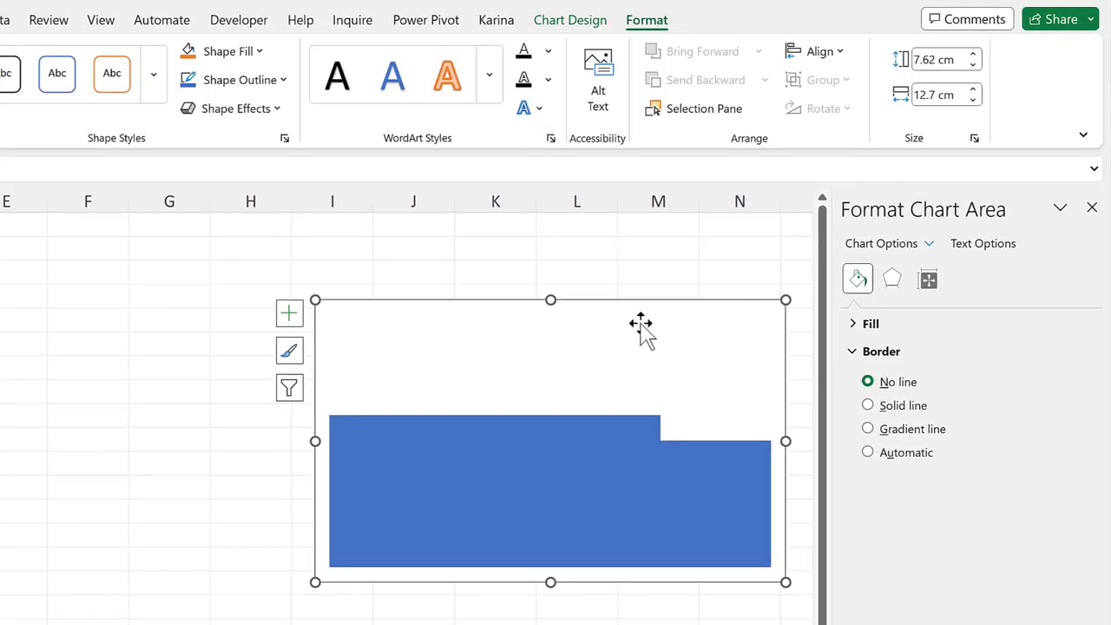
pyautogui.click(940, 61)
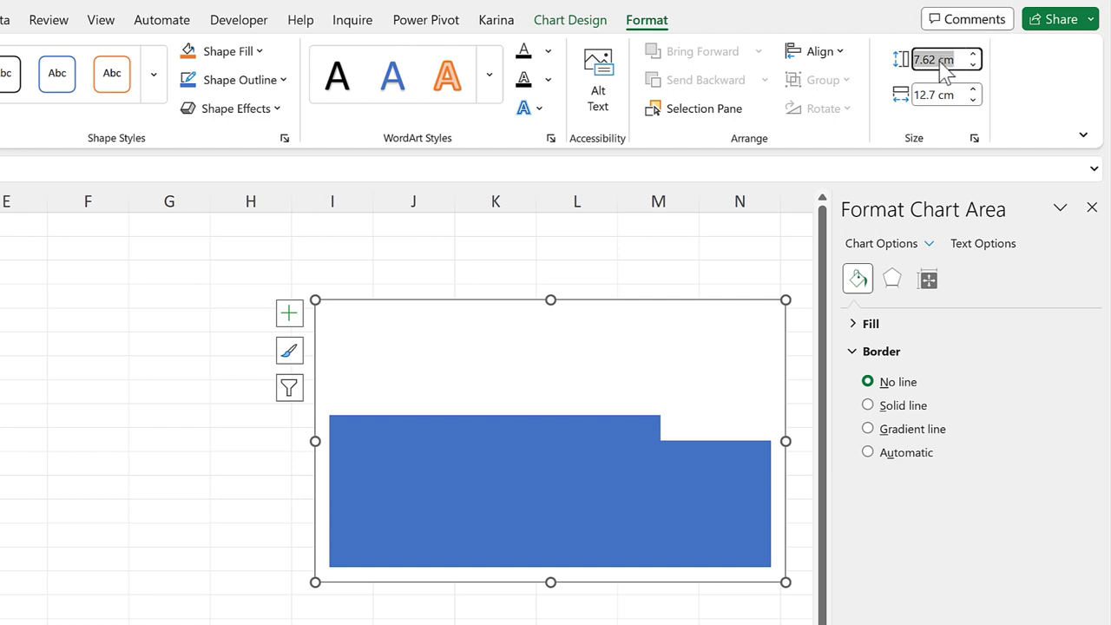
pyautogui.write('8')
pyautogui.press('Return')
pyautogui.click(949, 100)
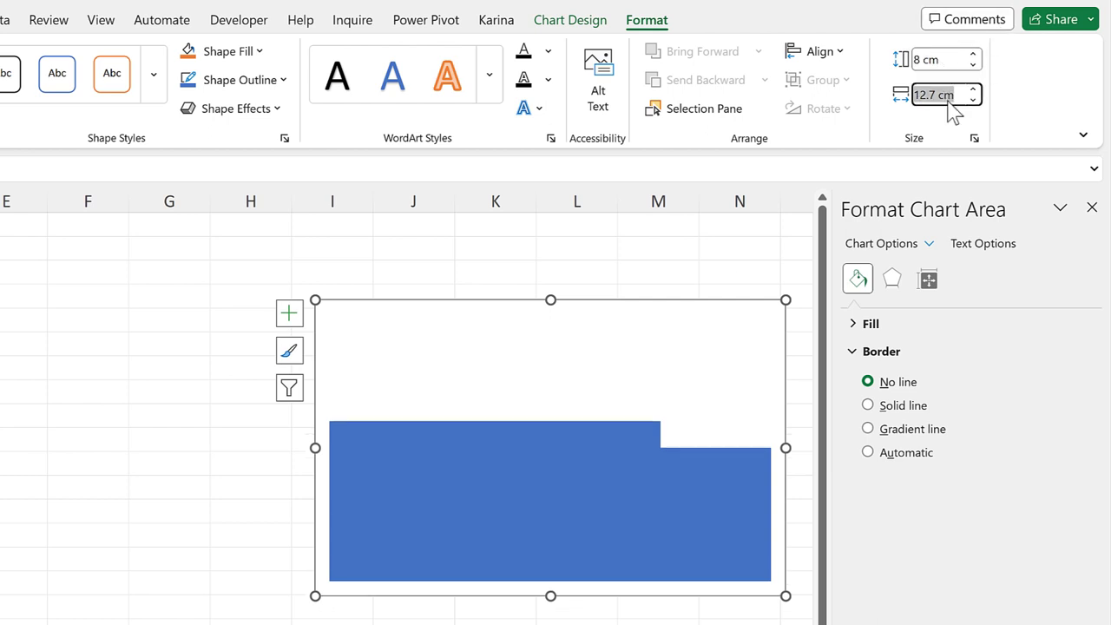
pyautogui.write('8')
pyautogui.press('Return')
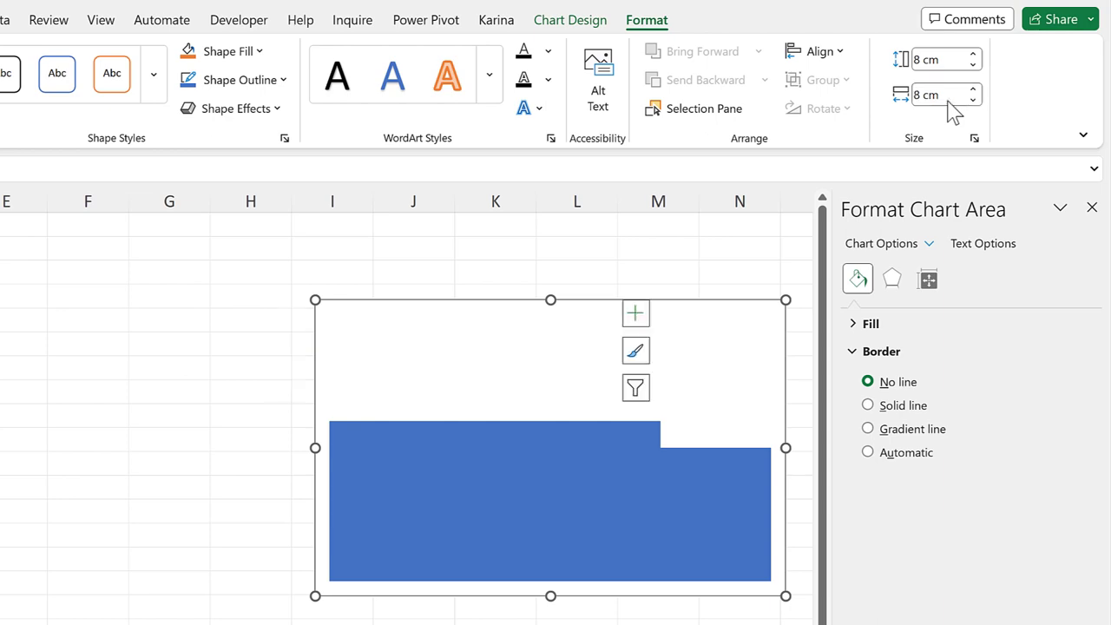
# Draw a square rectangle shape near column F
pyautogui.click(112, 392)
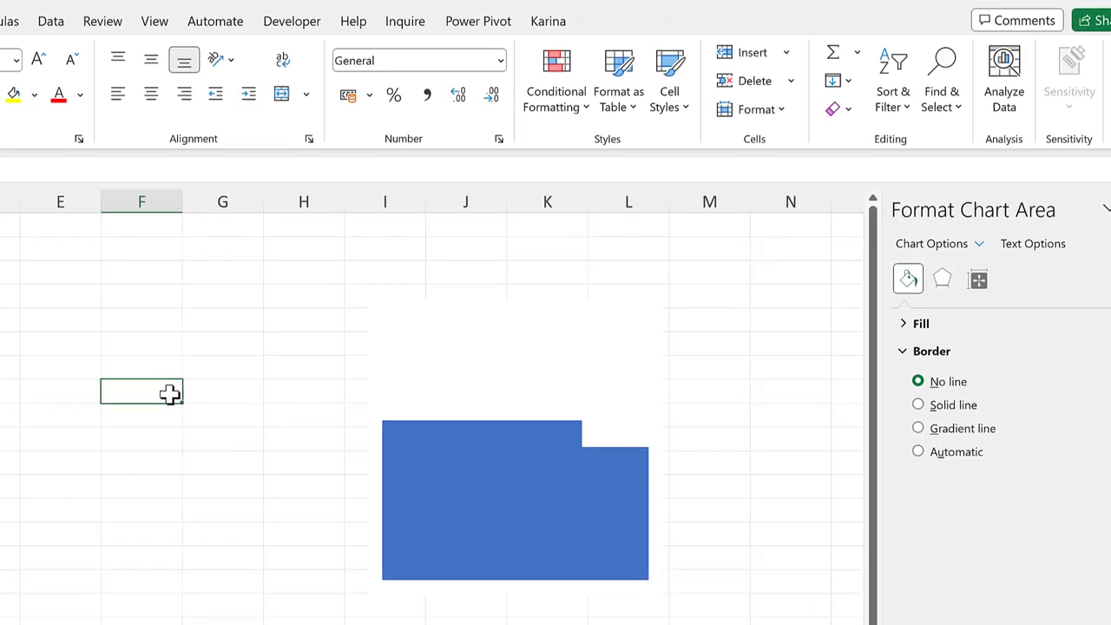
pyautogui.click(133, 35)
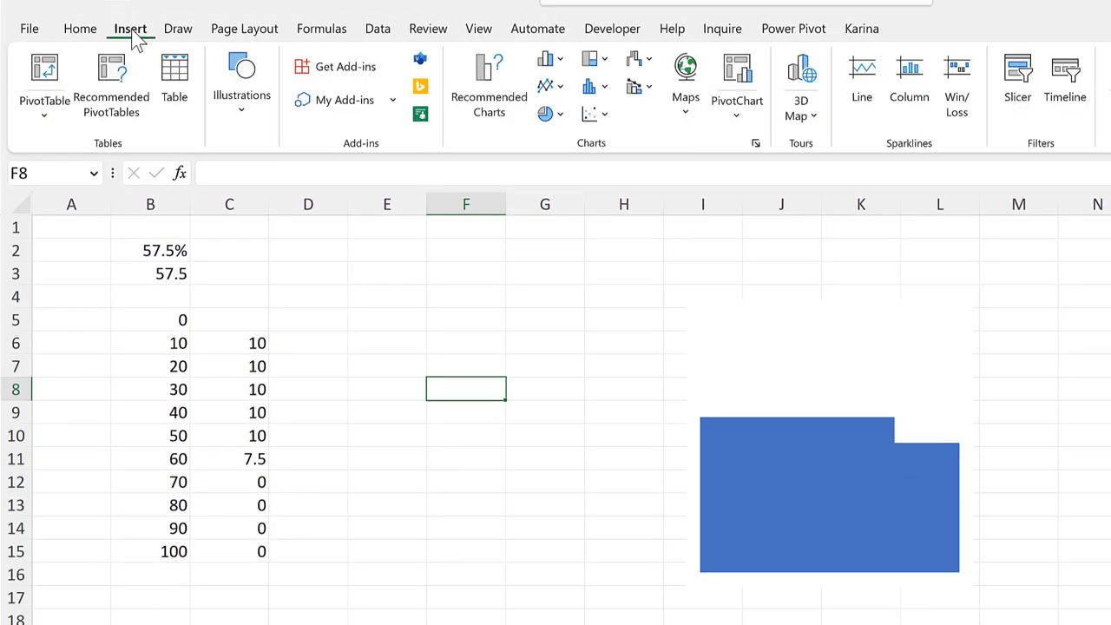
pyautogui.click(239, 137)
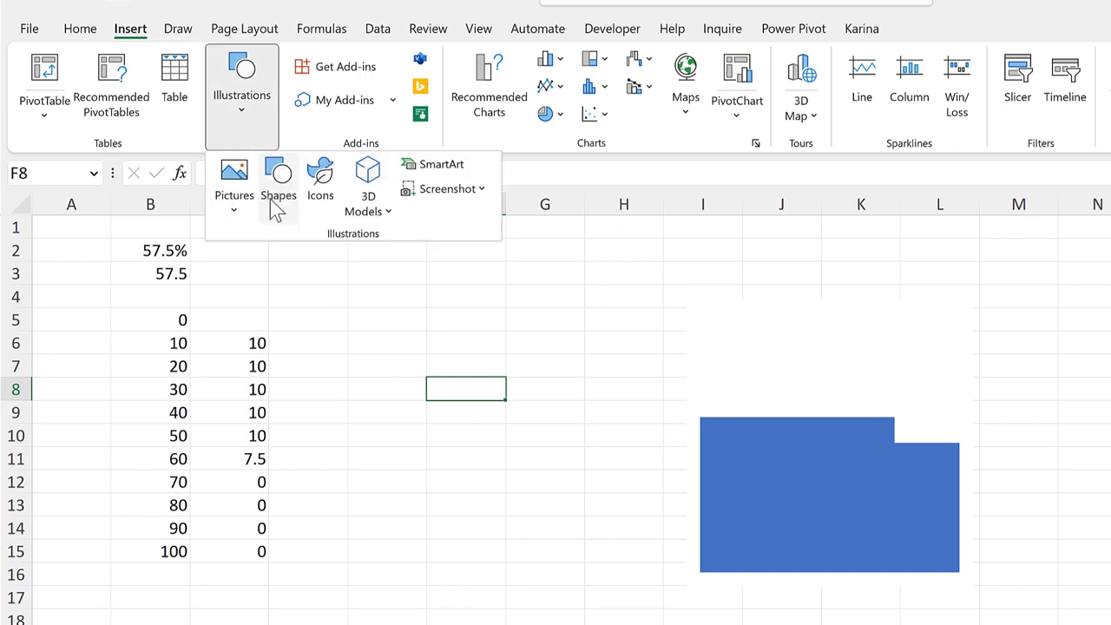
pyautogui.click(277, 200)
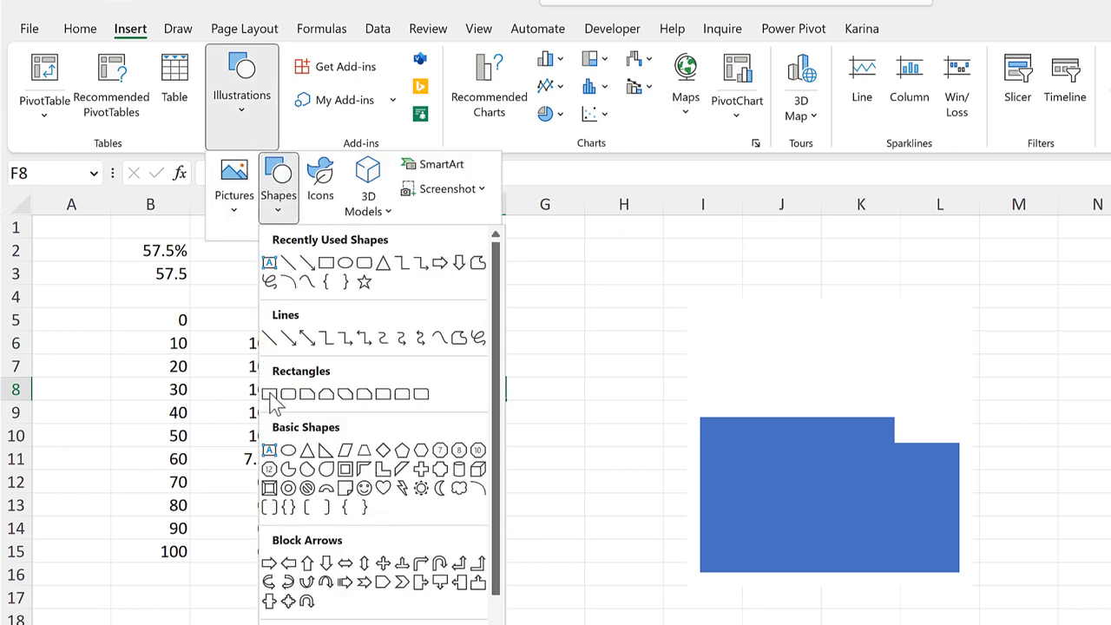
pyautogui.click(269, 394)
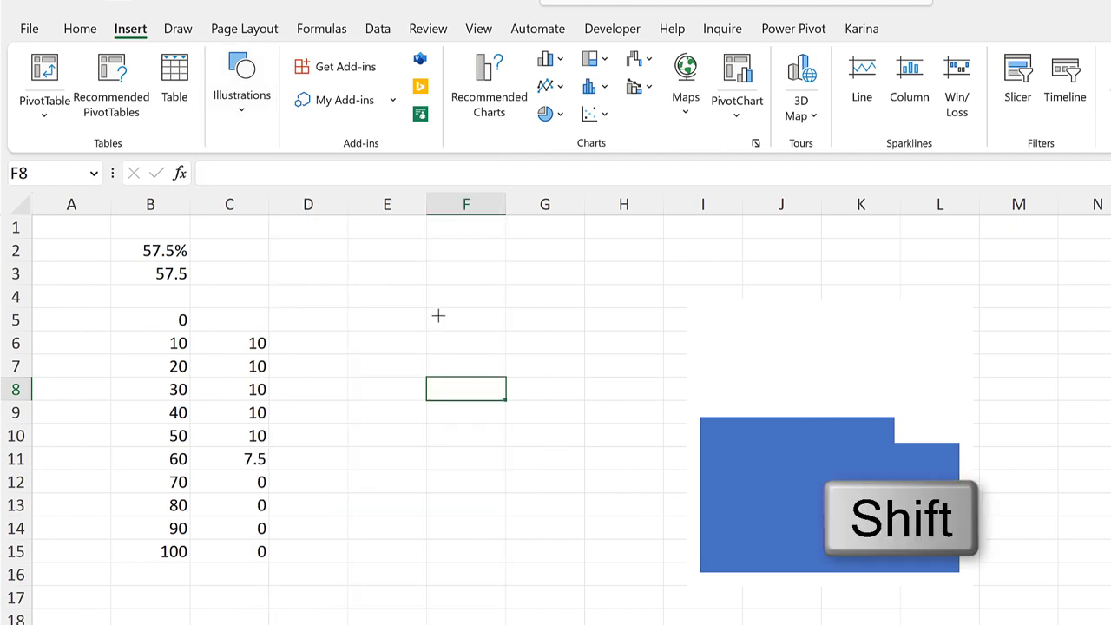
pyautogui.moveTo(438, 316); pyautogui.dragTo(552, 424)
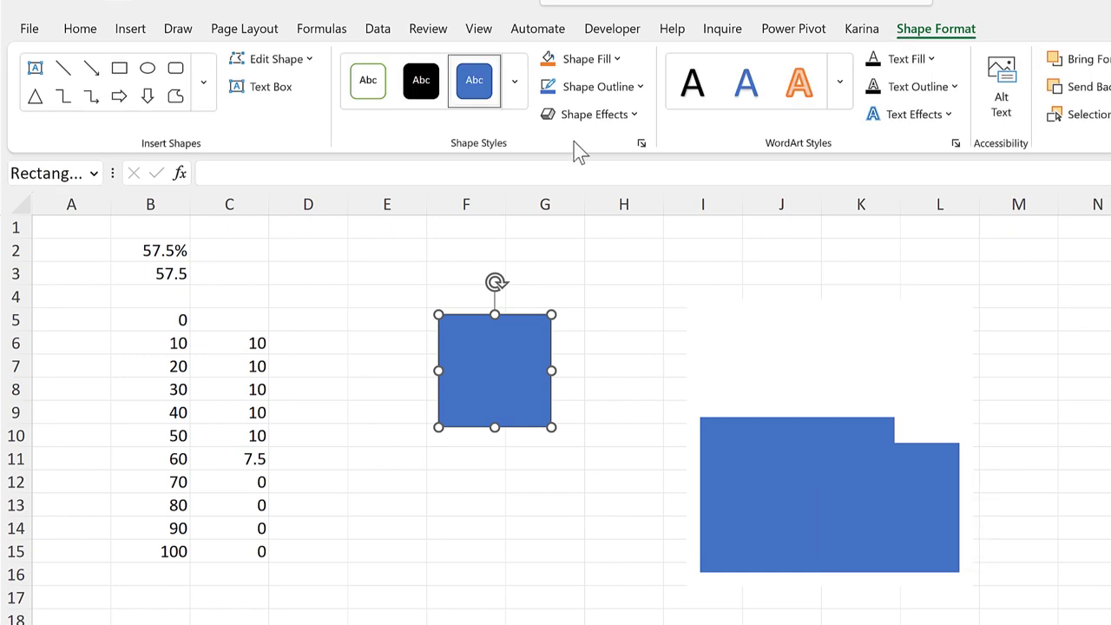
# Give the square a grey-blue fill and a white 2¼ pt outline
pyautogui.click(609, 61)
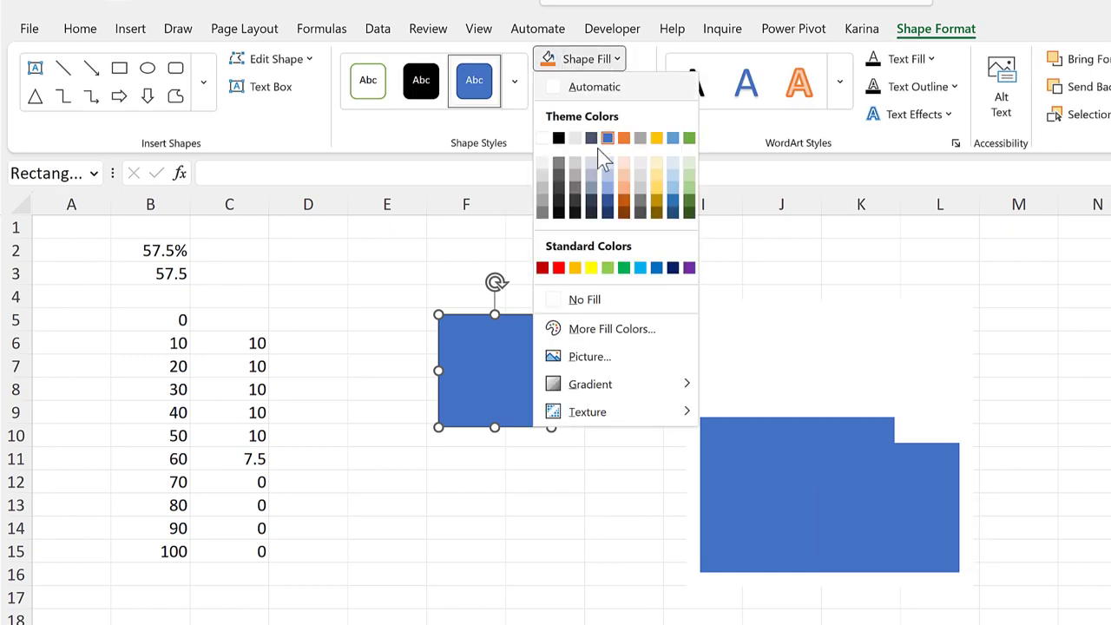
pyautogui.click(593, 191)
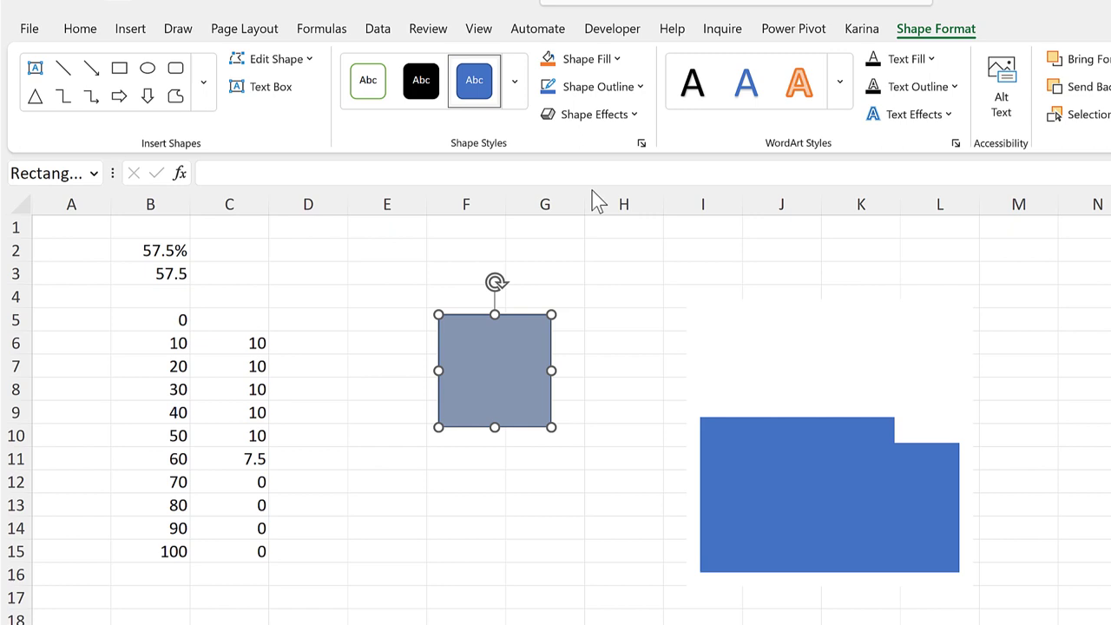
pyautogui.click(611, 88)
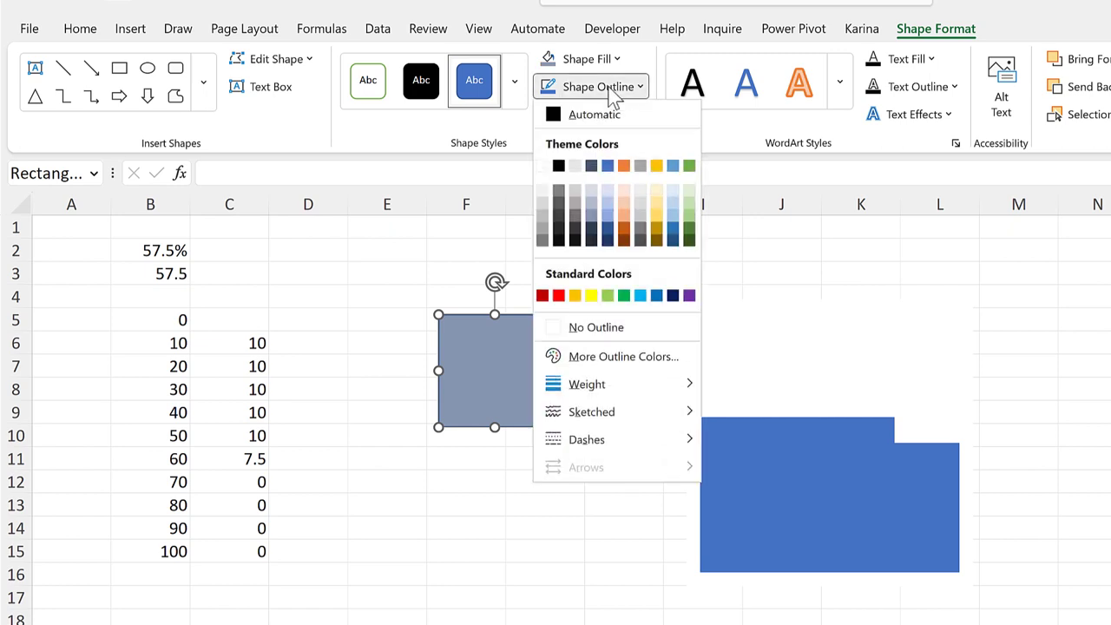
pyautogui.click(542, 165)
pyautogui.click(599, 87)
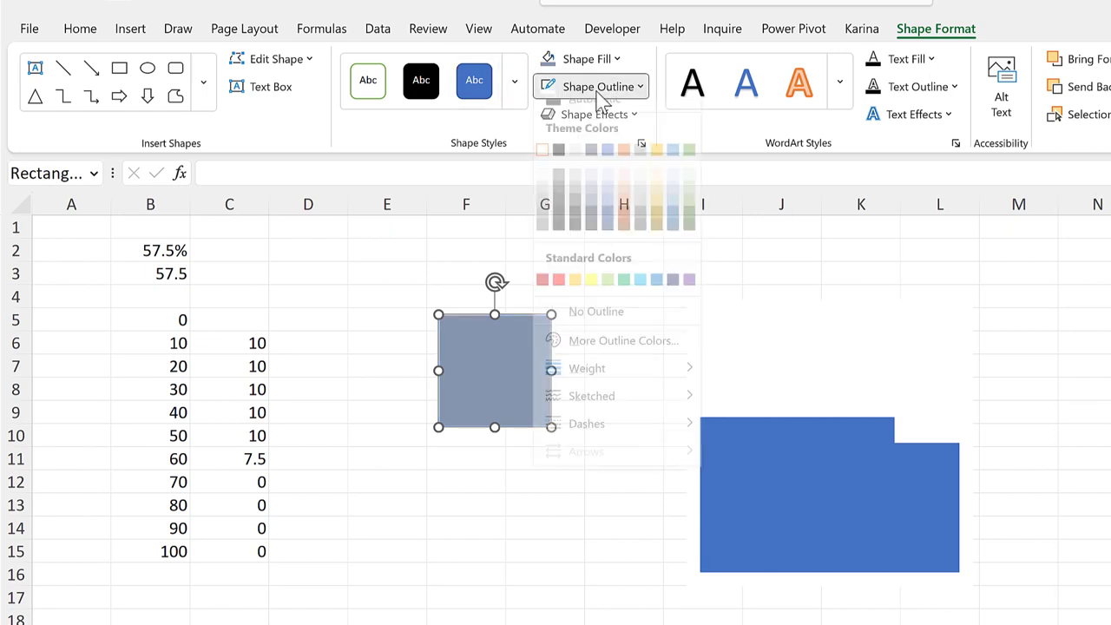
pyautogui.moveTo(633, 385)
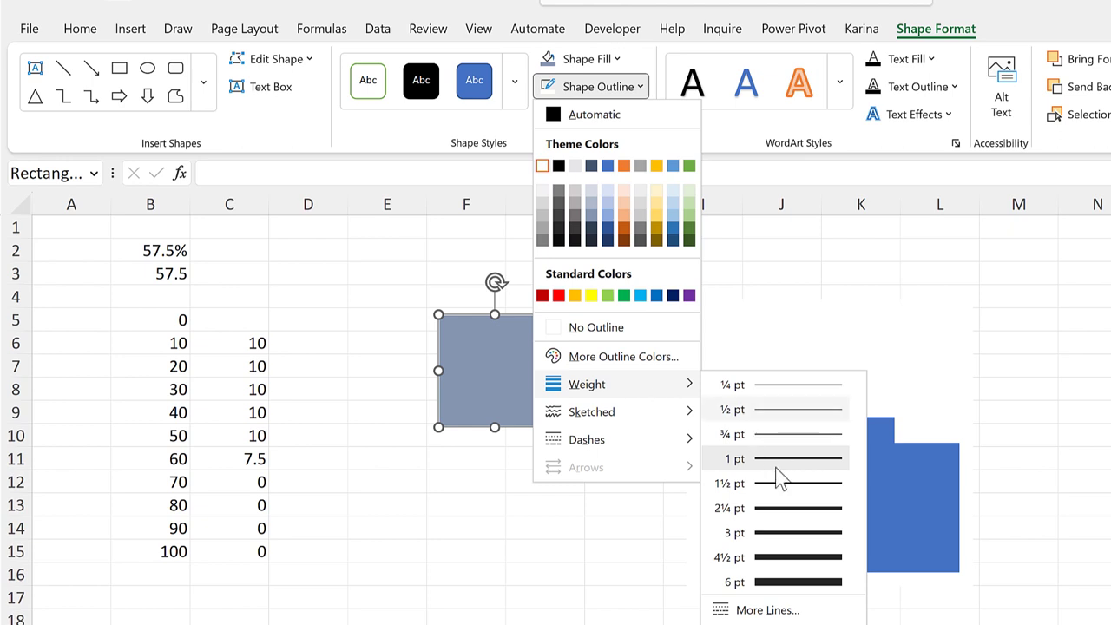
pyautogui.click(797, 518)
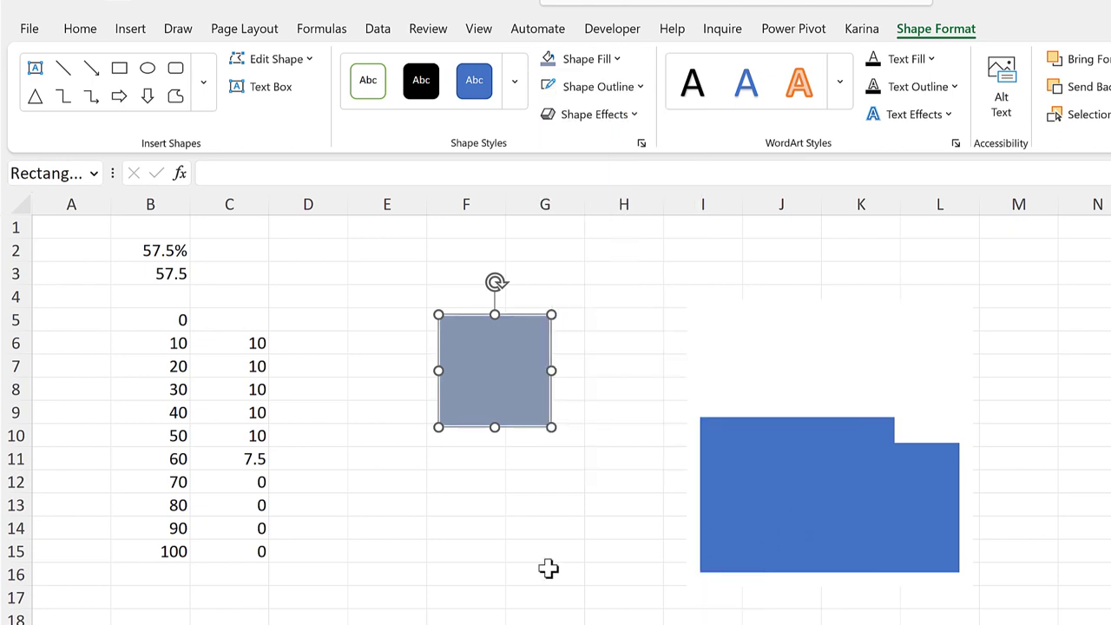
# Fill the chart bars with the copied square, stacked and scaled one per unit
pyautogui.hotkey('ctrl', 'c')
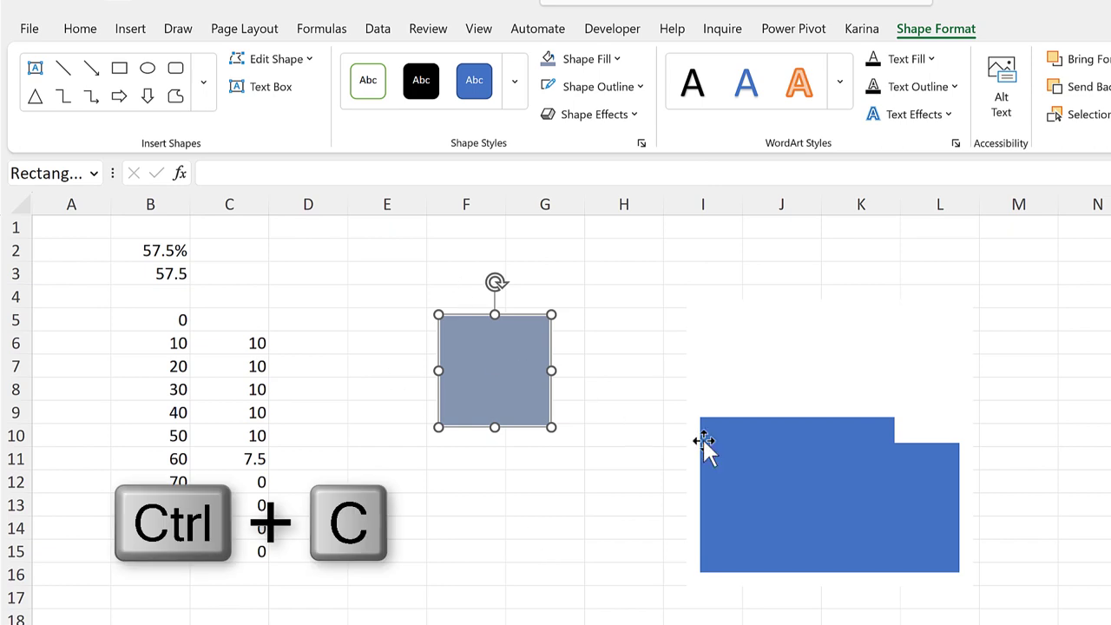
pyautogui.click(792, 433)
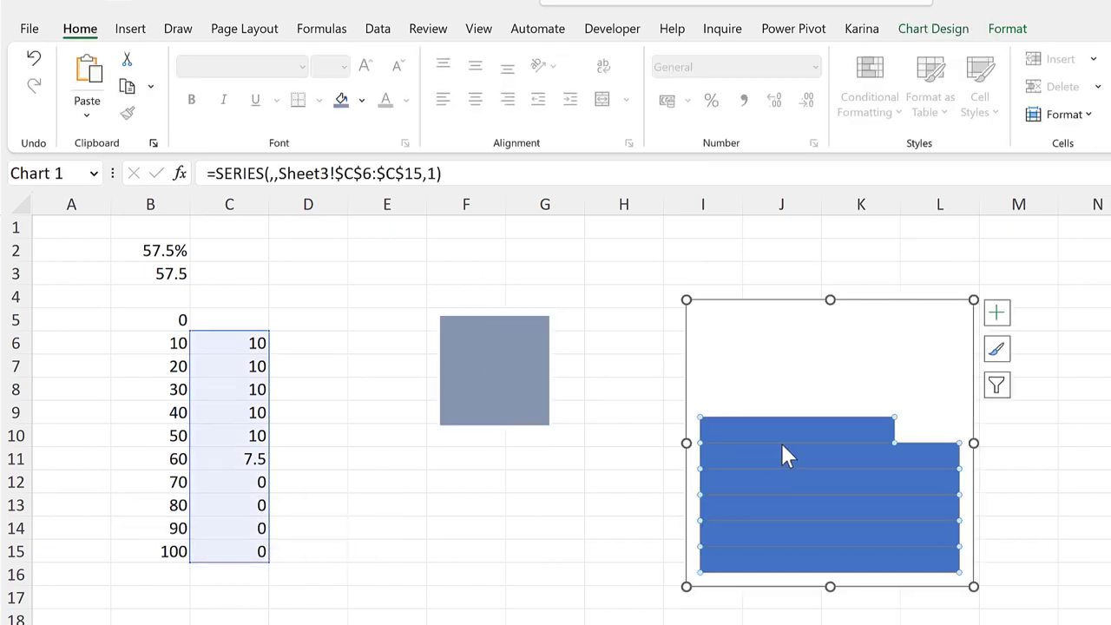
pyautogui.hotkey('ctrl', 'v')
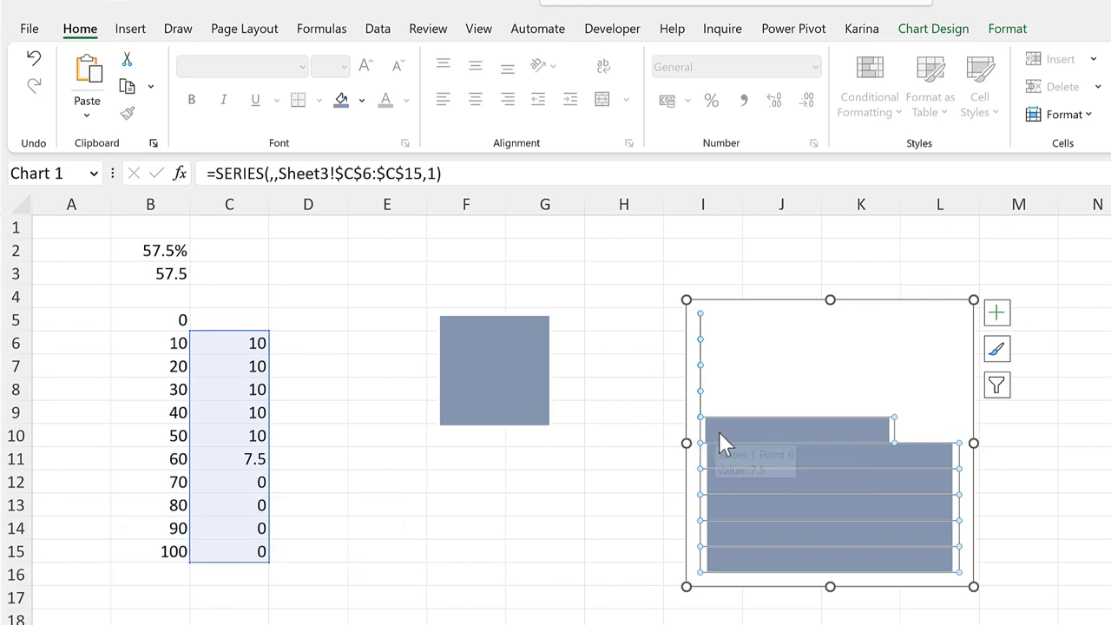
pyautogui.doubleClick(859, 437)
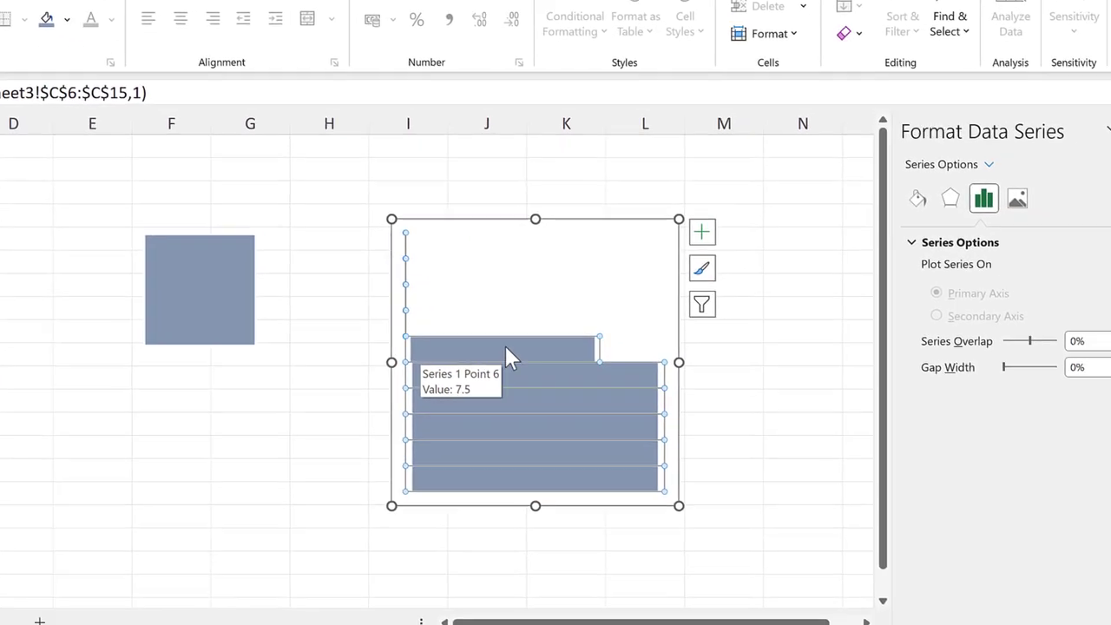
pyautogui.click(864, 185)
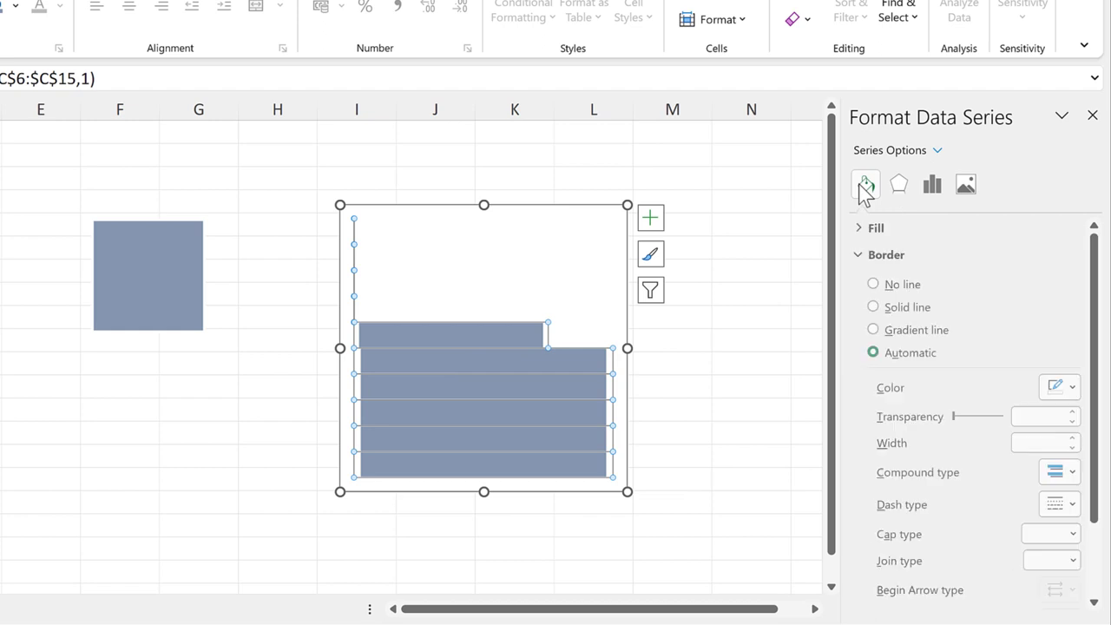
pyautogui.click(890, 227)
pyautogui.scroll(-5, 1002, 290)
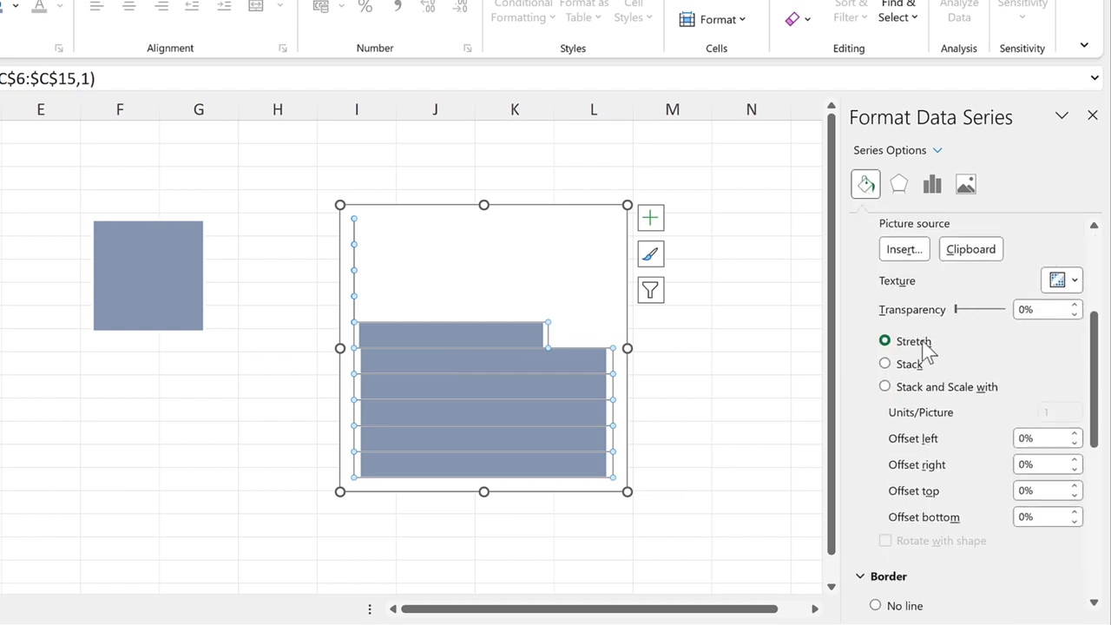
pyautogui.click(886, 387)
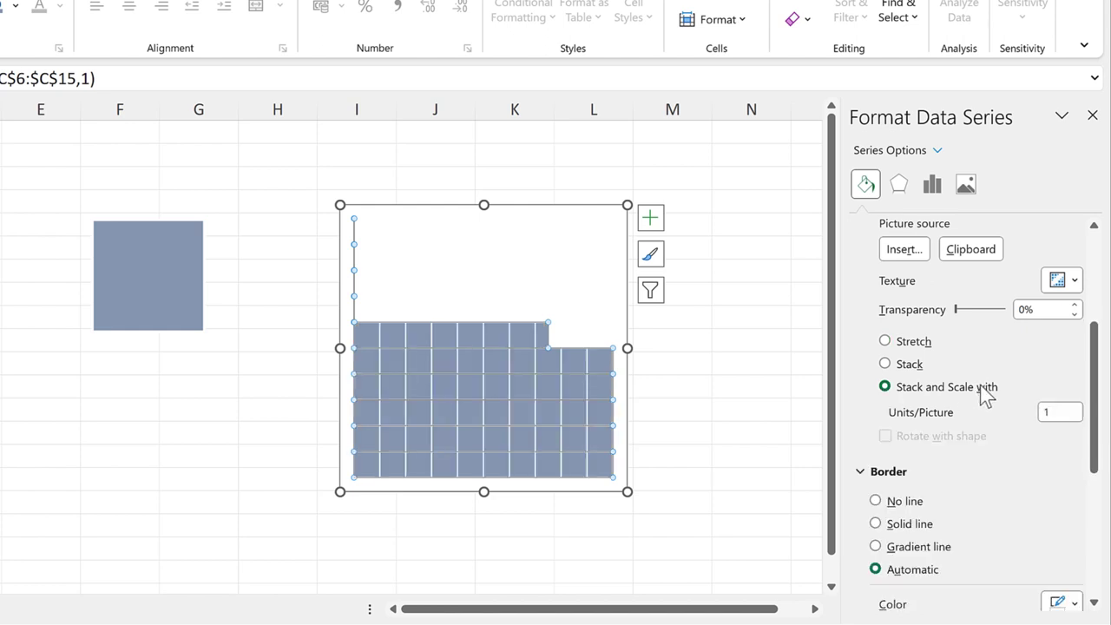
pyautogui.scroll(-1, 987, 396)
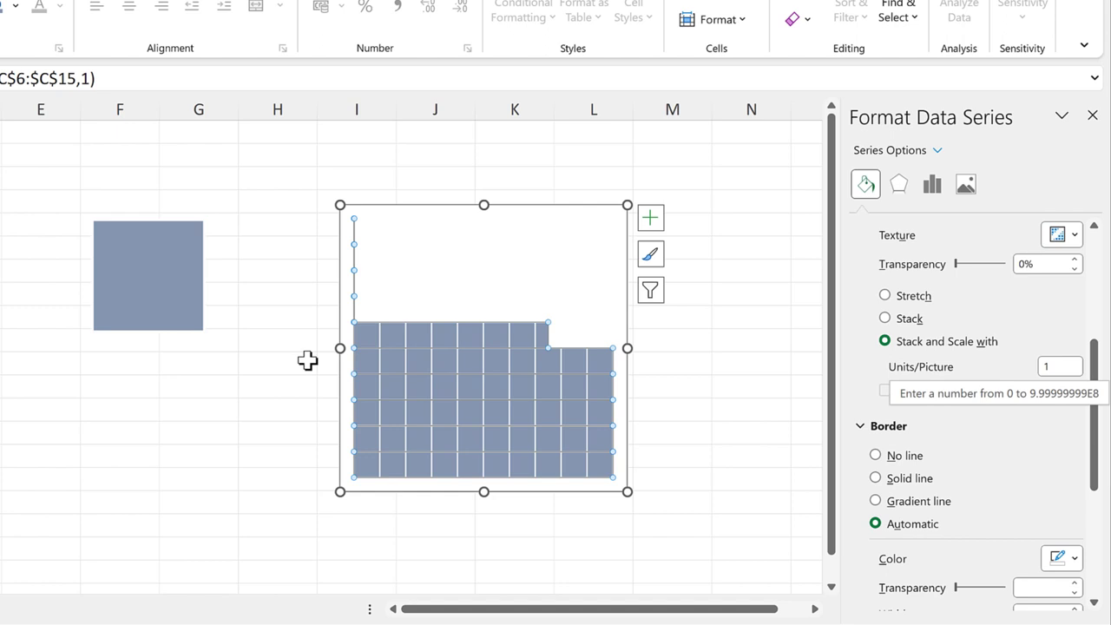
pyautogui.click(257, 366)
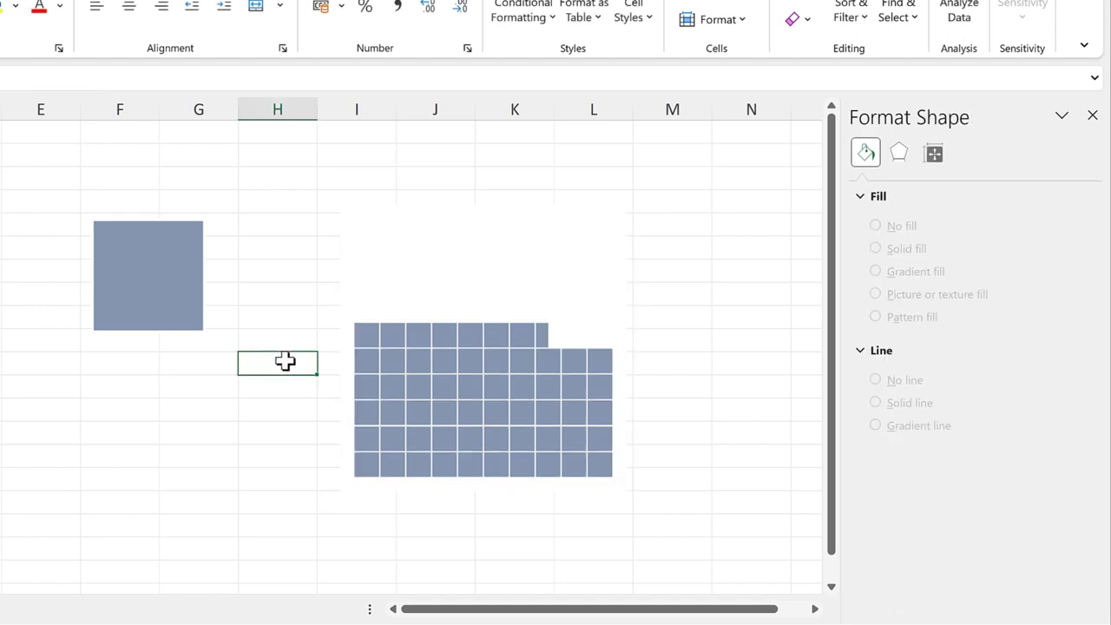
# Enter 10 in D6 and fill it down through D15
pyautogui.moveTo(546, 347)
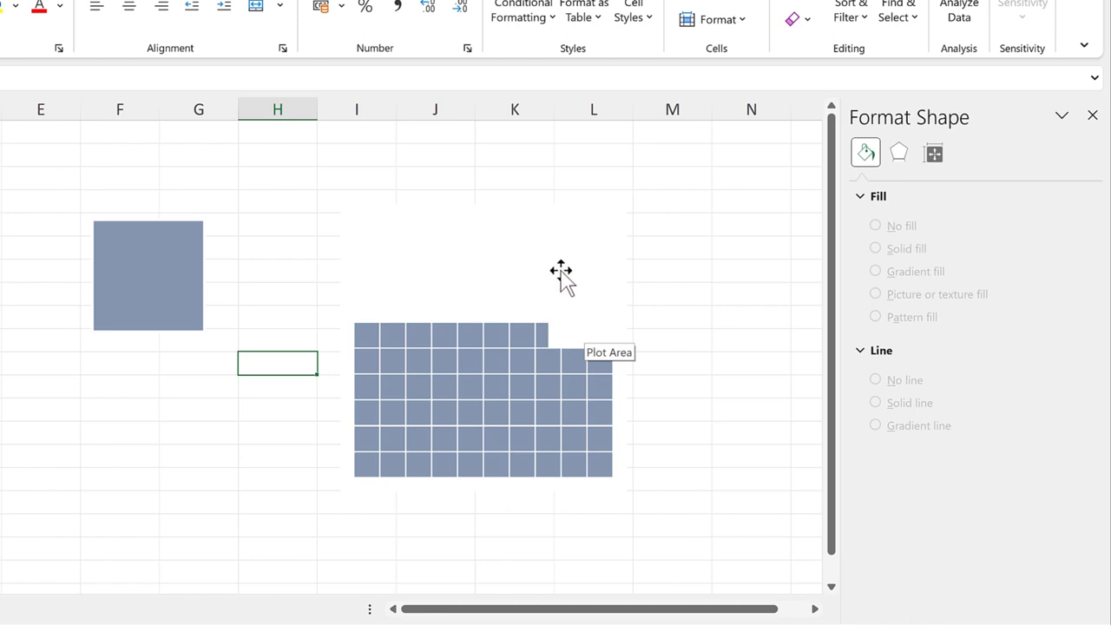
pyautogui.click(229, 257)
pyautogui.write('10')
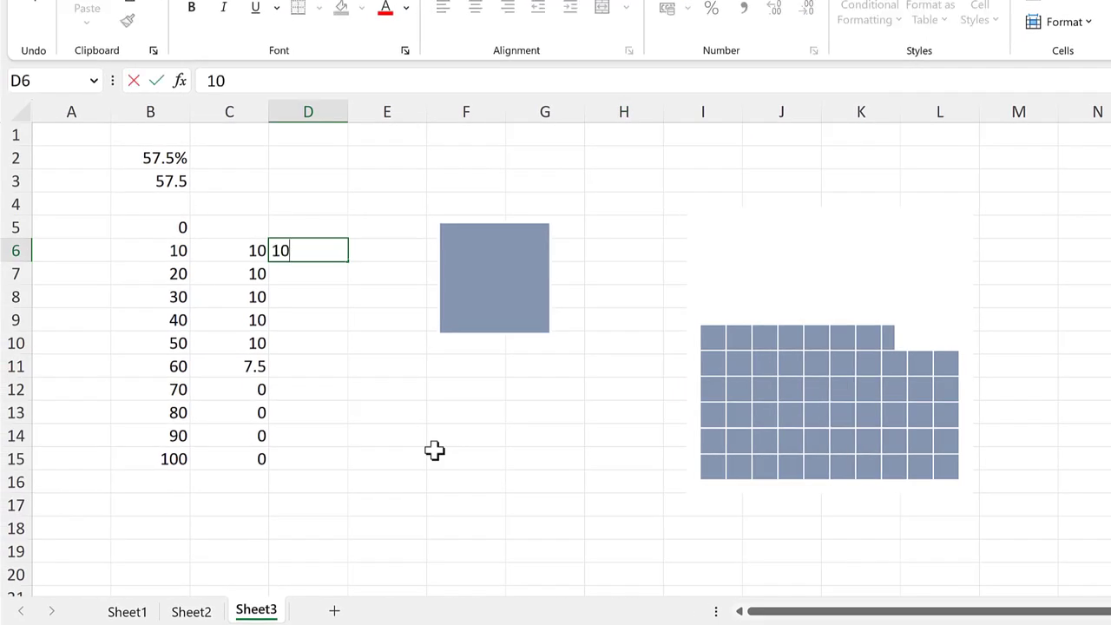
pyautogui.press('Return')
pyautogui.click(343, 256)
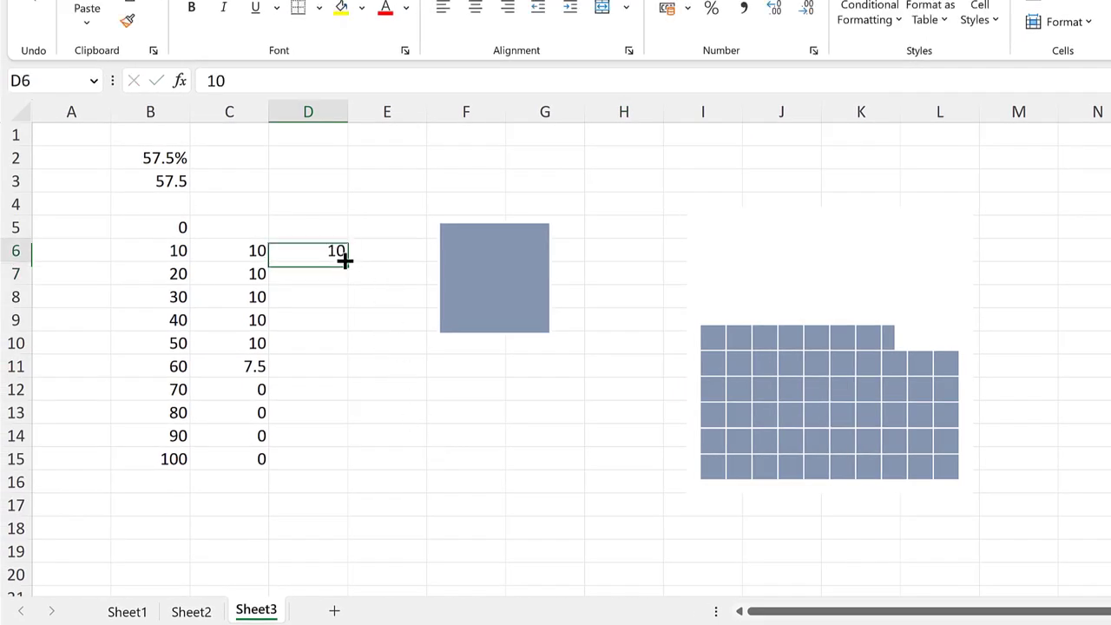
pyautogui.moveTo(351, 265); pyautogui.dragTo(326, 466)
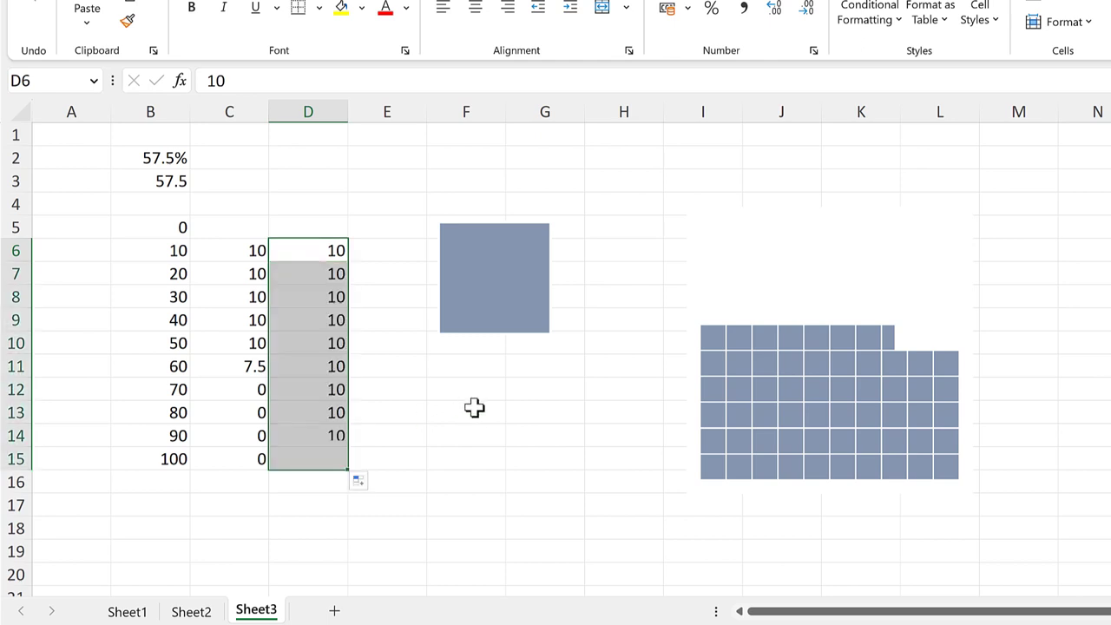
# Add D6:D15 to the chart as a second series with 100% series overlap
pyautogui.hotkey('ctrl', 'c')
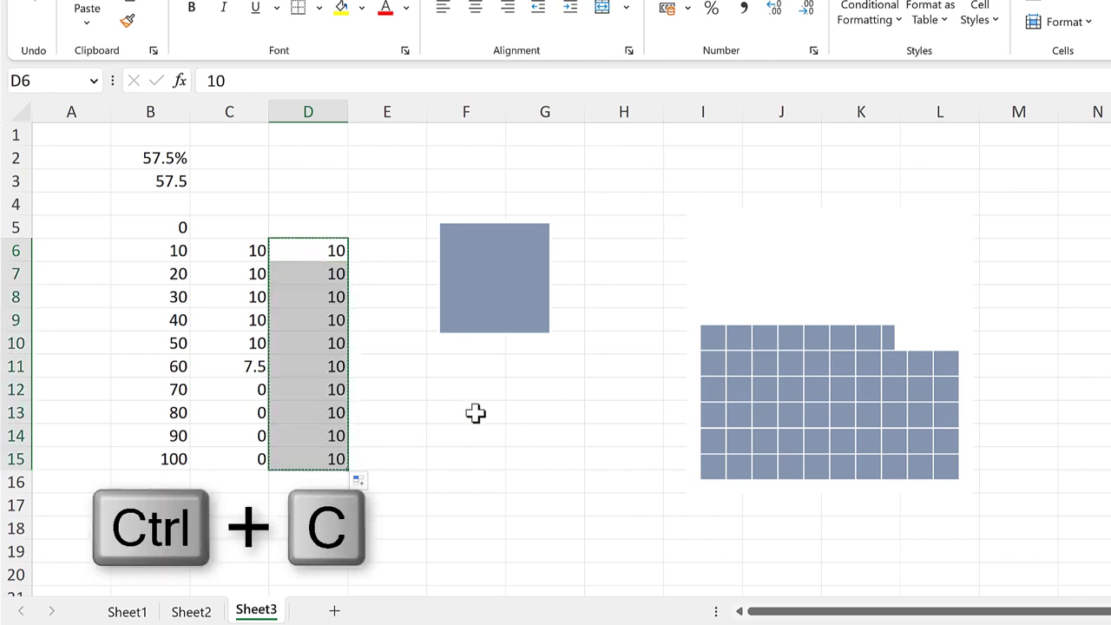
pyautogui.click(754, 236)
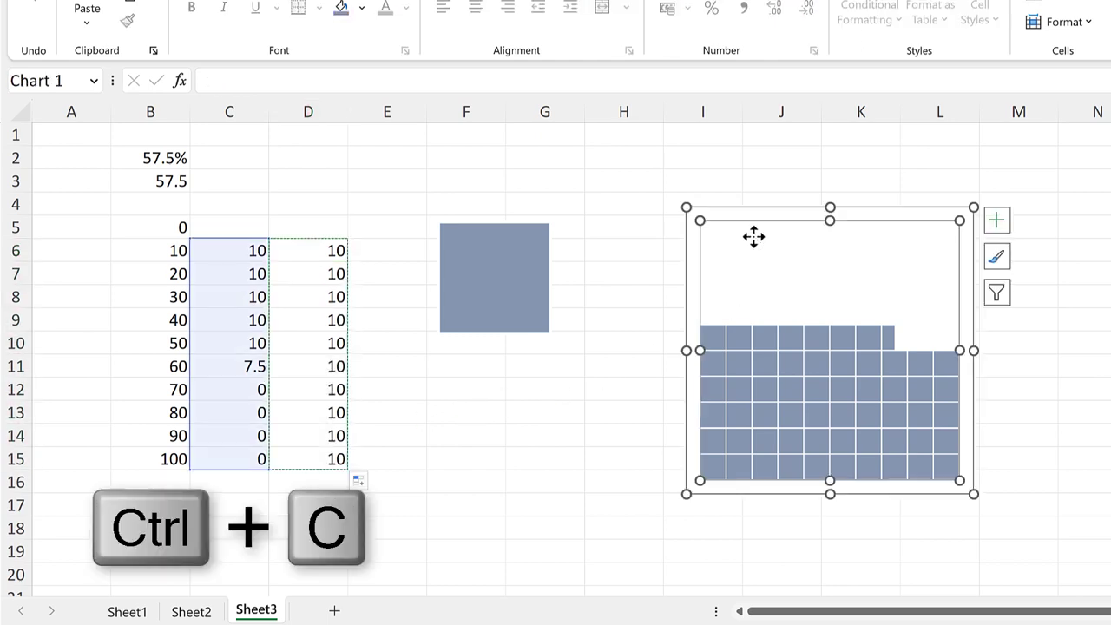
pyautogui.hotkey('ctrl', 'v')
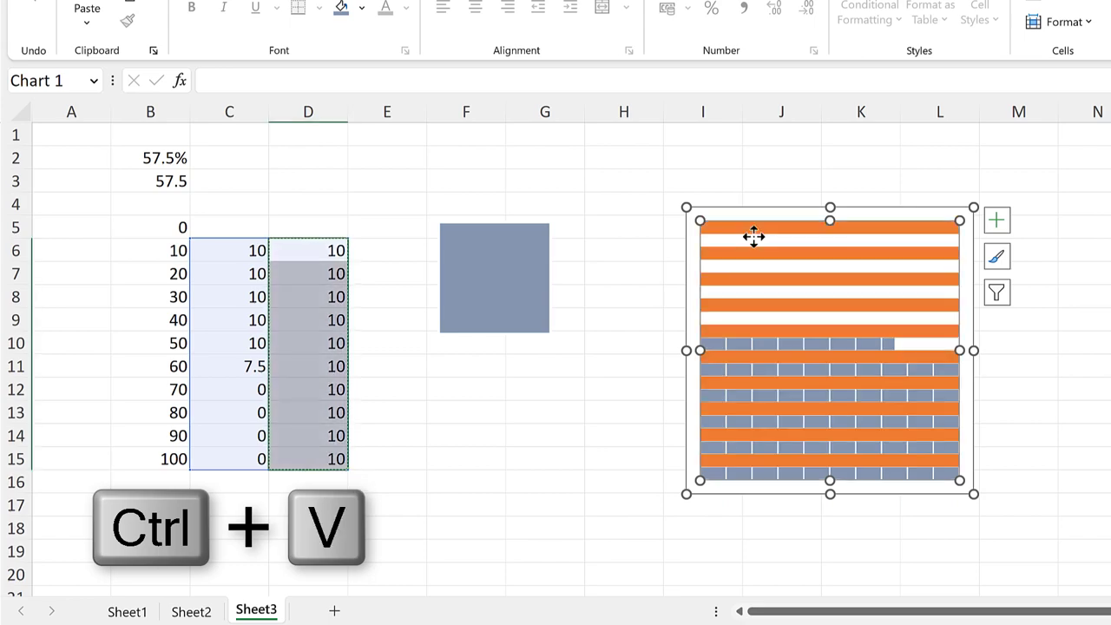
pyautogui.click(761, 230)
pyautogui.doubleClick(854, 243)
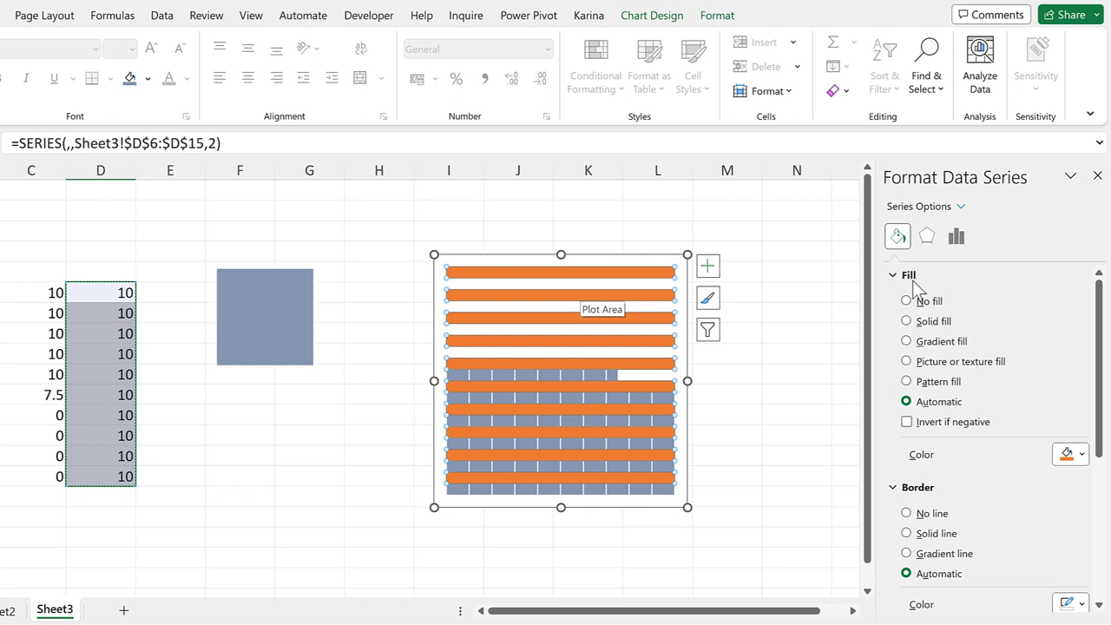
pyautogui.click(1054, 221)
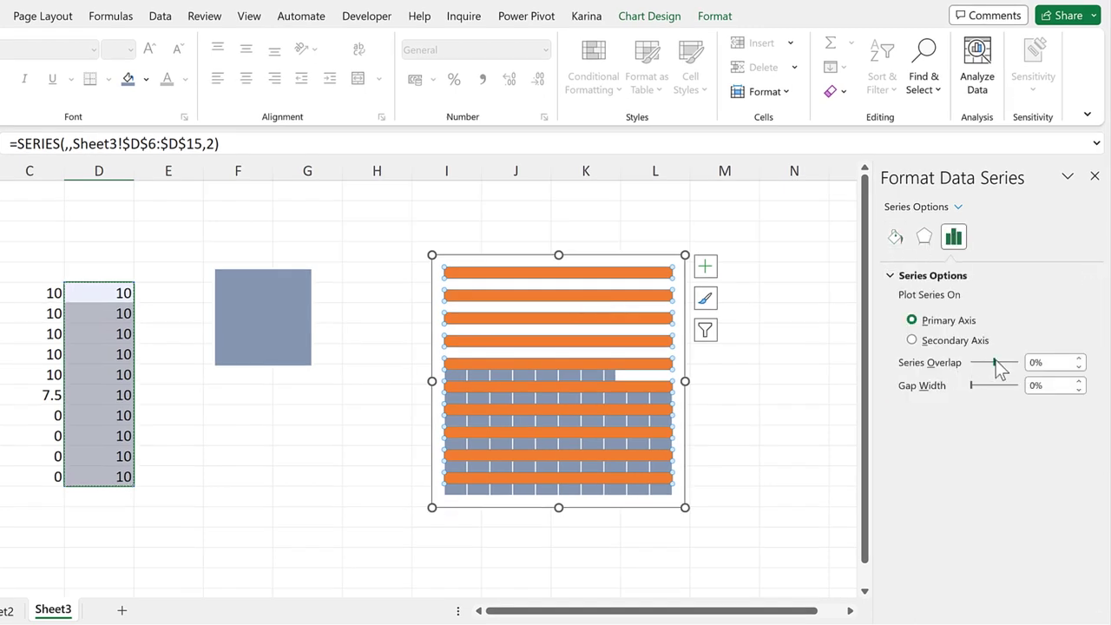
pyautogui.moveTo(992, 361); pyautogui.dragTo(1042, 372)
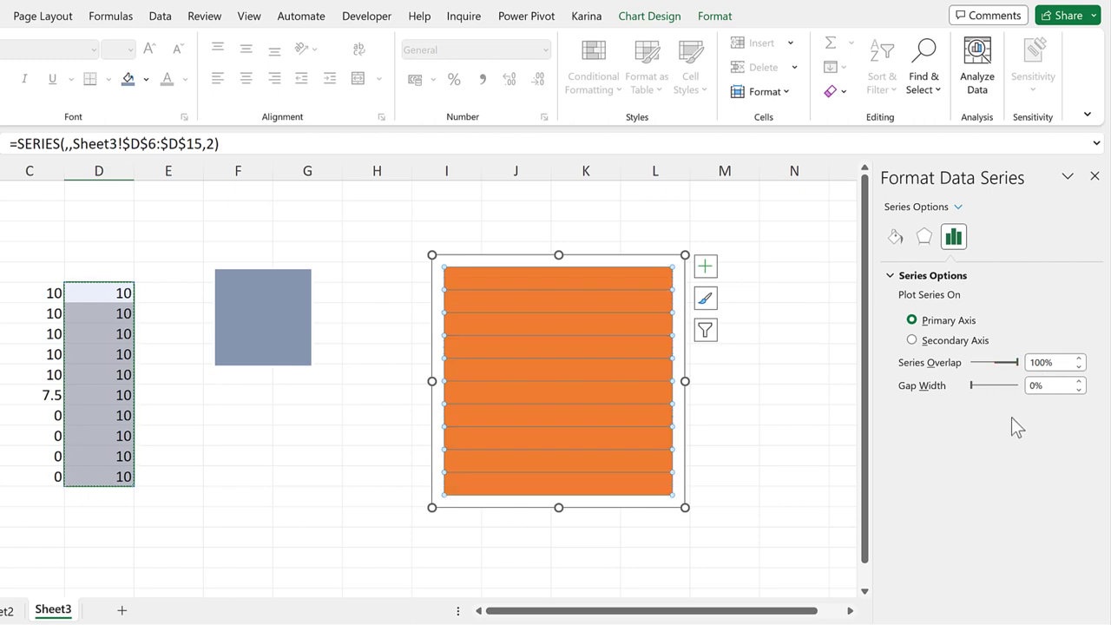
# Recolour the grey-blue square with a light blue-grey Shape Fill and copy it
pyautogui.click(278, 280)
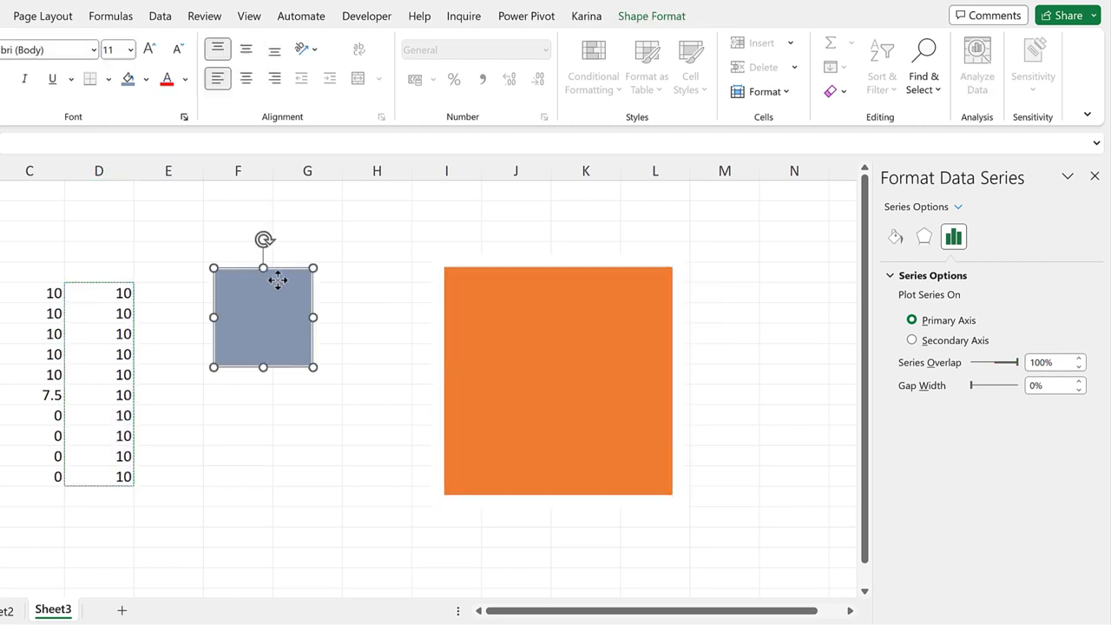
pyautogui.click(652, 21)
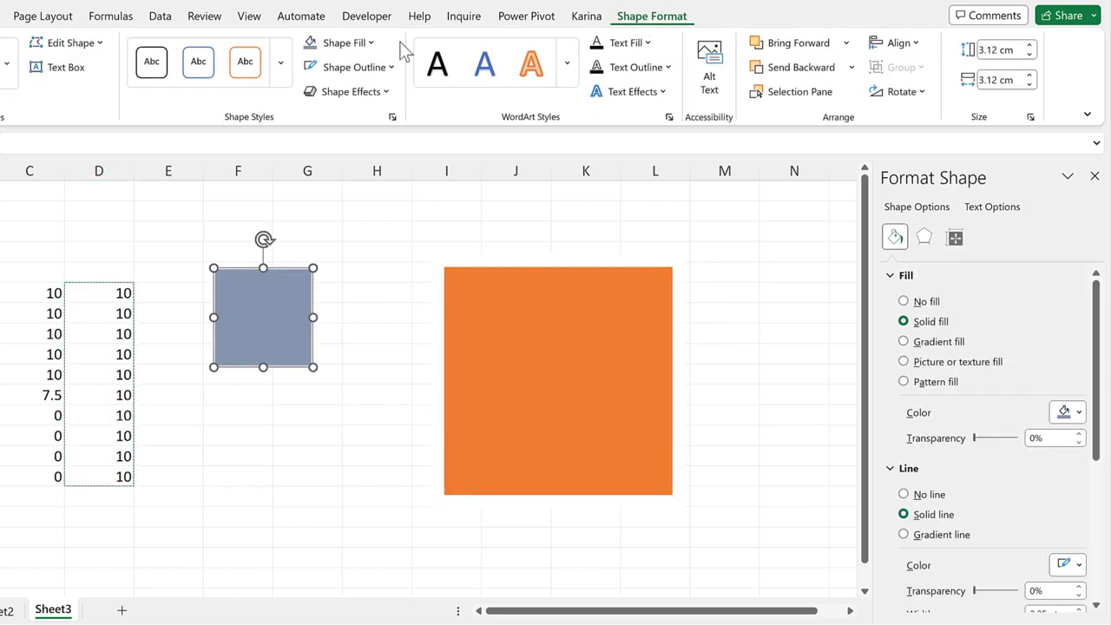
pyautogui.click(371, 45)
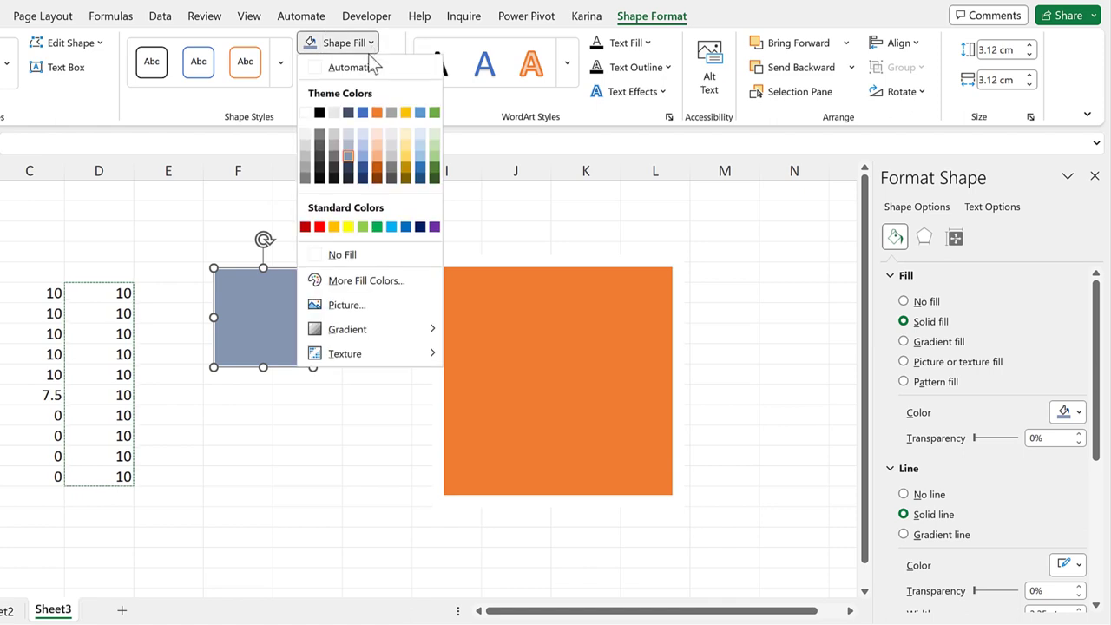
pyautogui.click(347, 134)
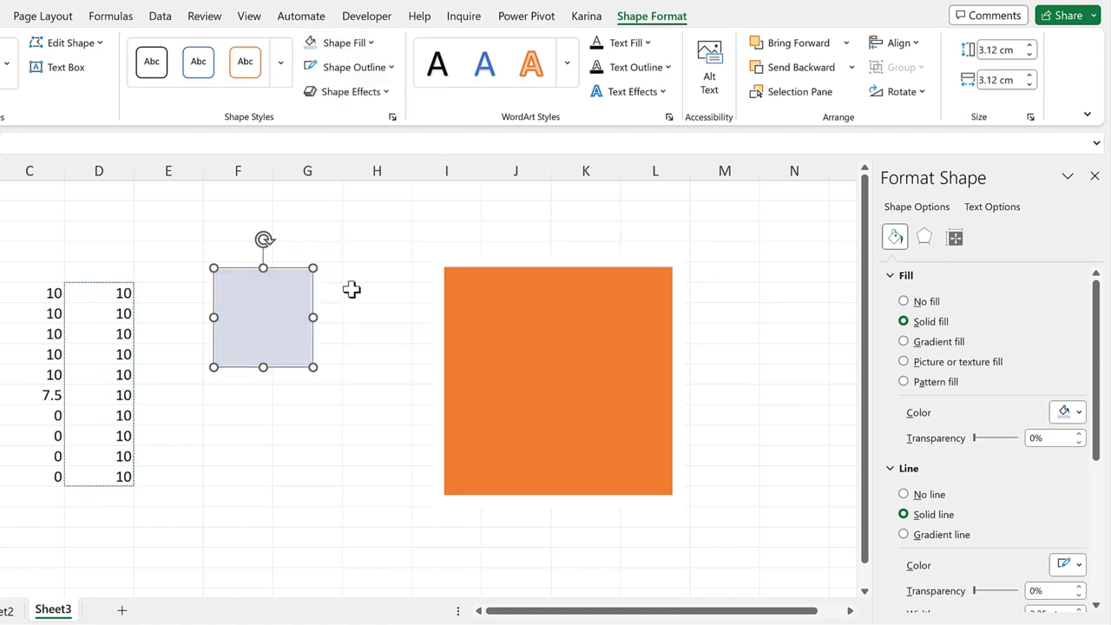
pyautogui.hotkey('ctrl', 'c')
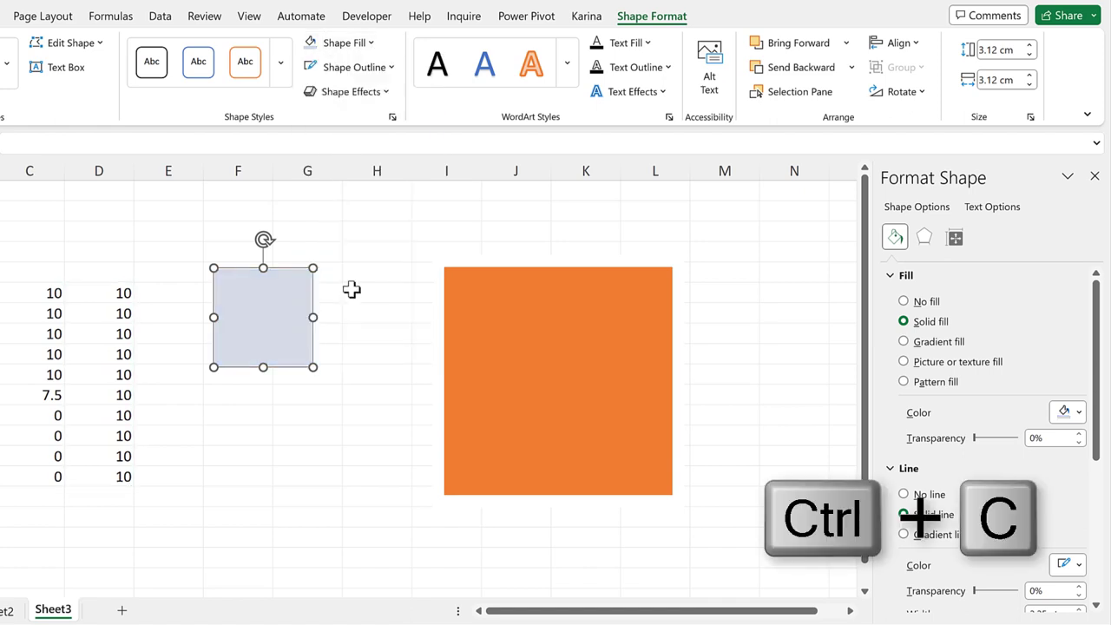
# Paste the light square into the orange column D series and set its fill to Stack and Scale with
pyautogui.click(486, 280)
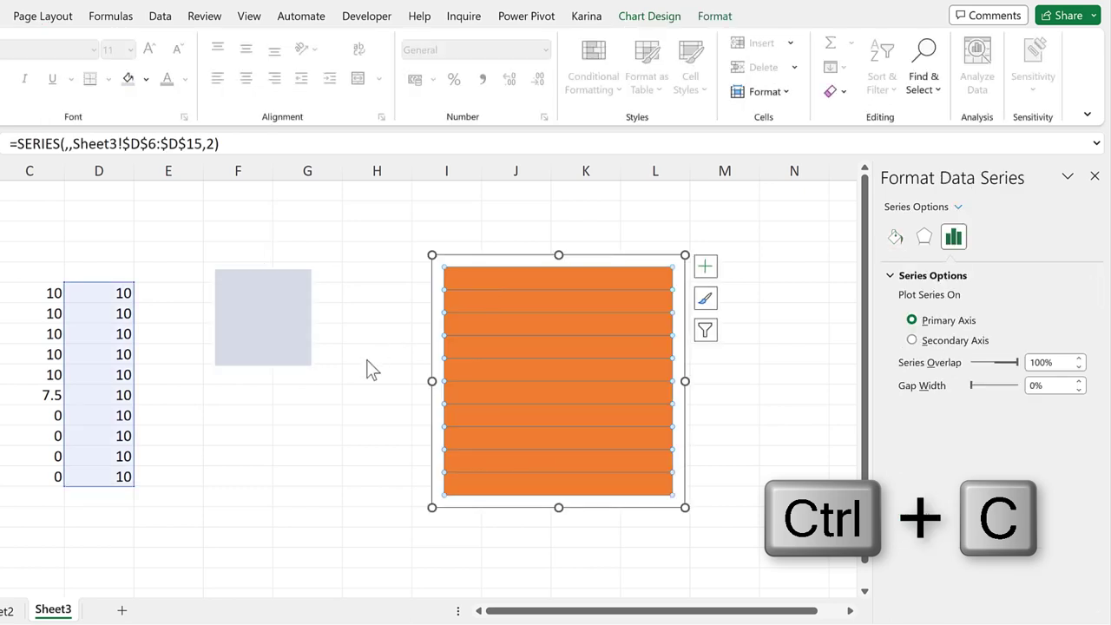
pyautogui.hotkey('ctrl', 'v')
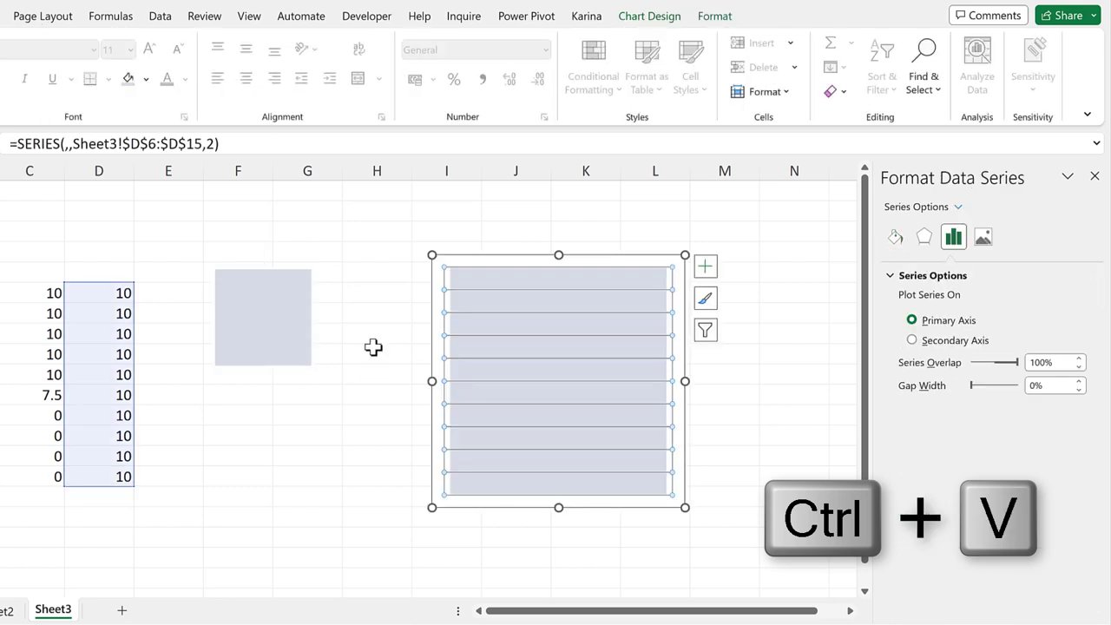
pyautogui.click(905, 245)
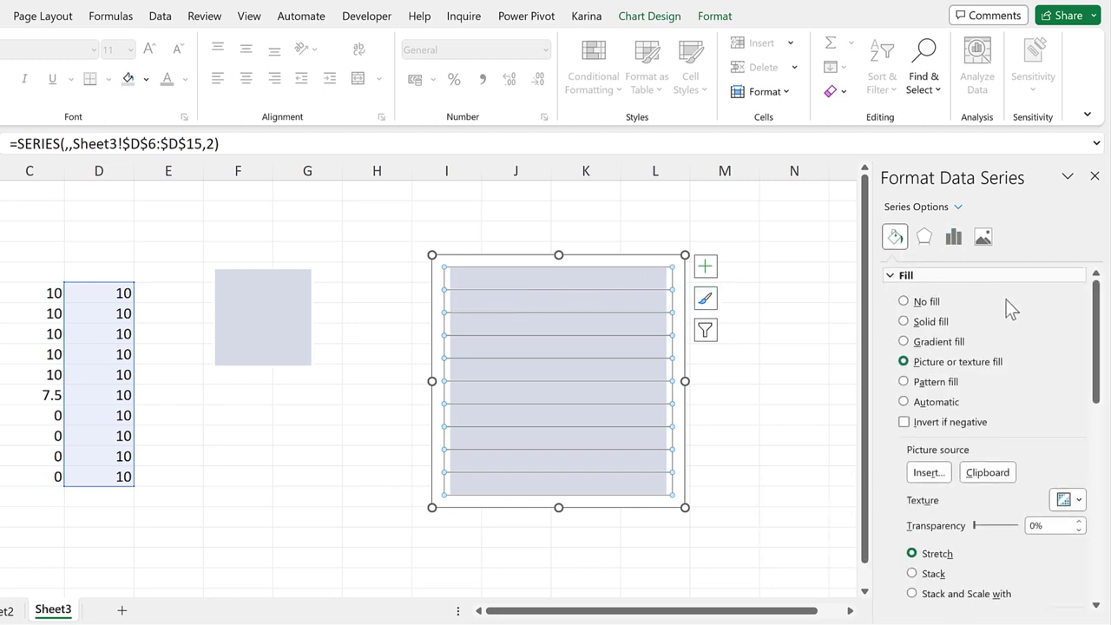
pyautogui.scroll(-2, 1008, 311)
pyautogui.scroll(-3, 1008, 312)
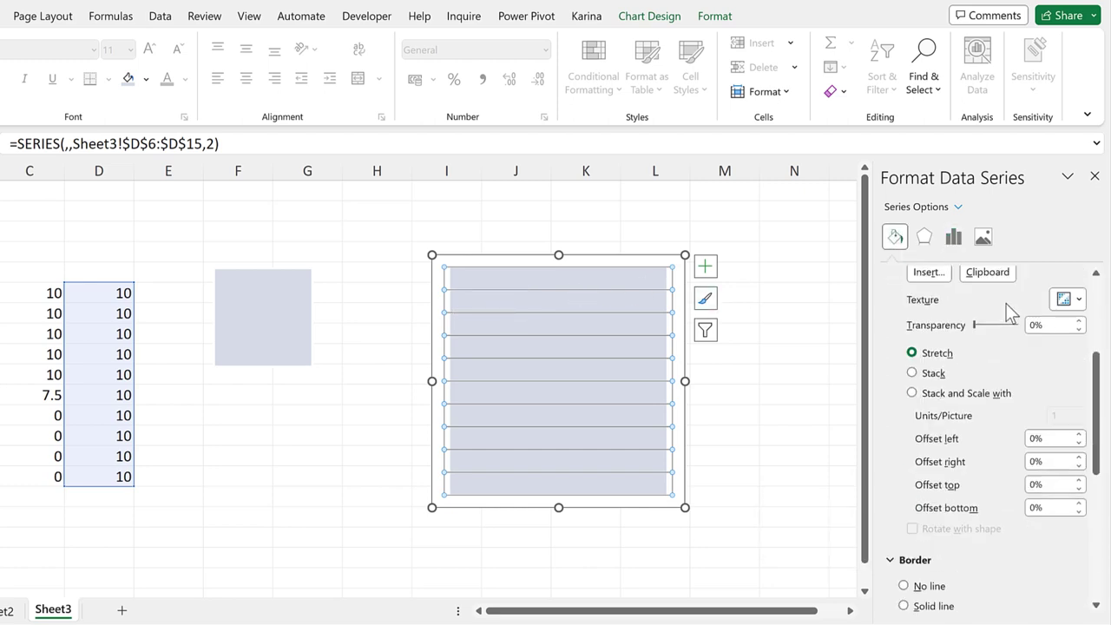
pyautogui.click(911, 395)
# In Select Data, move Series1 below Series2 so the 57.5 dark tiles show on top
pyautogui.rightClick(581, 255)
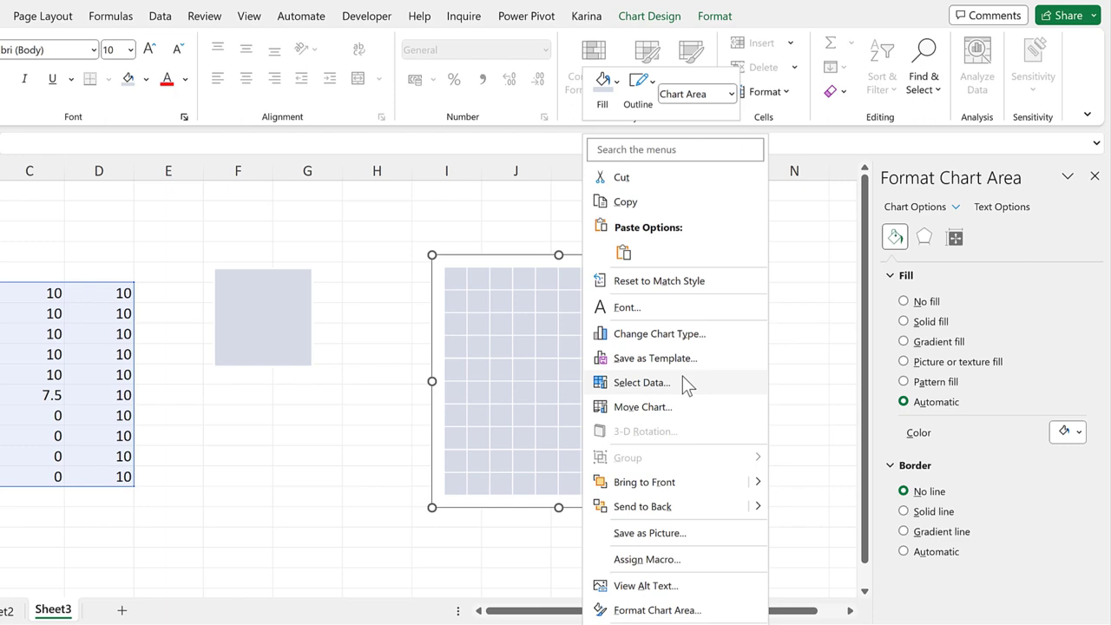
pyautogui.click(683, 382)
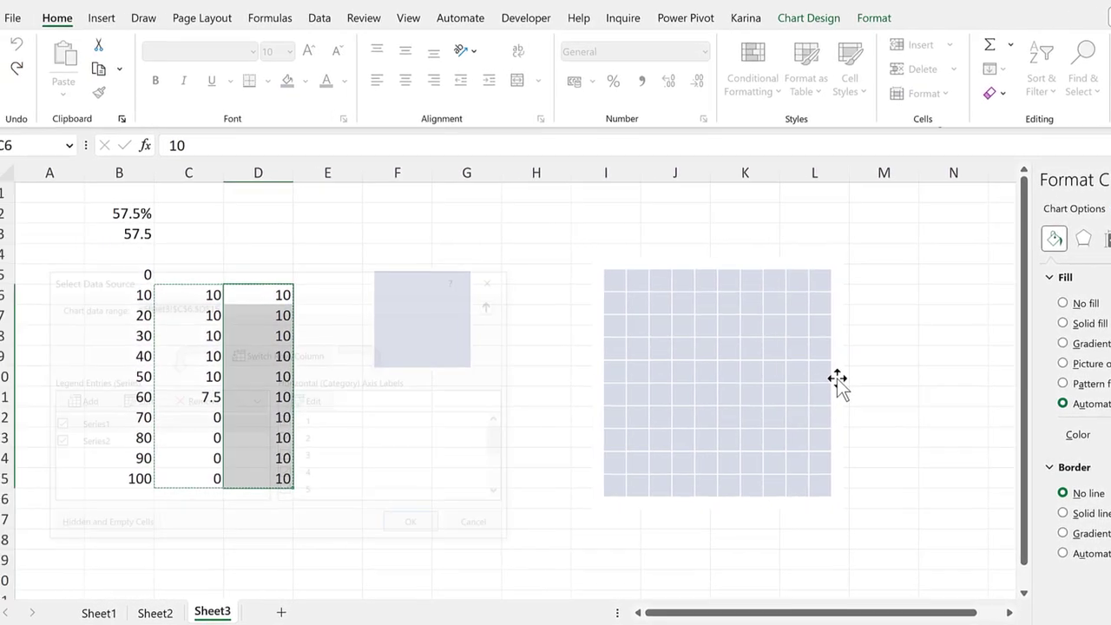
pyautogui.click(135, 428)
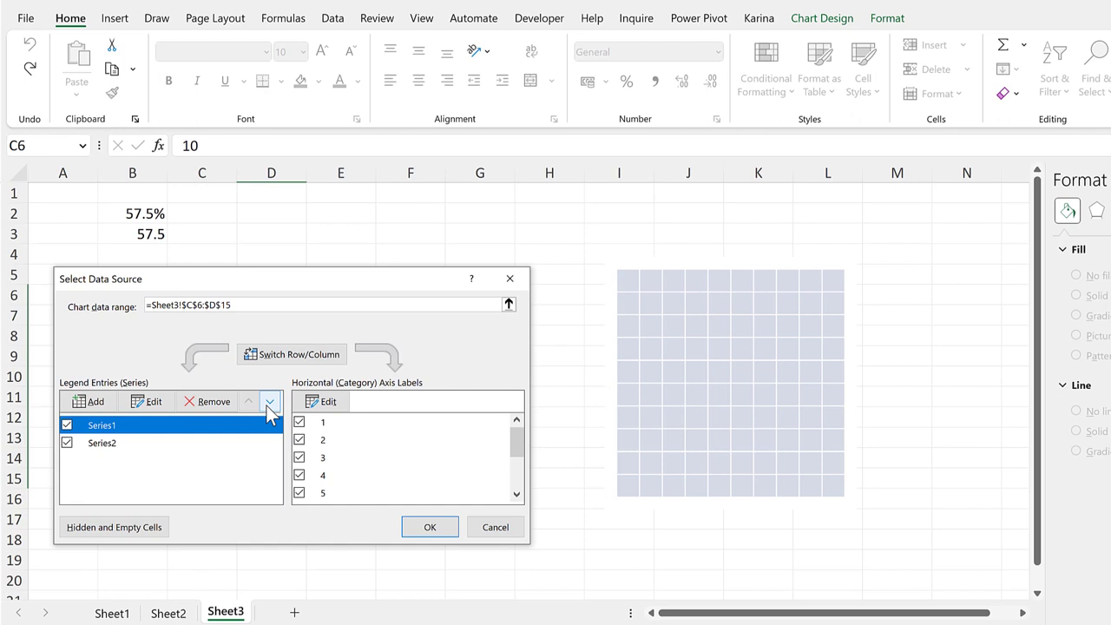
pyautogui.click(270, 402)
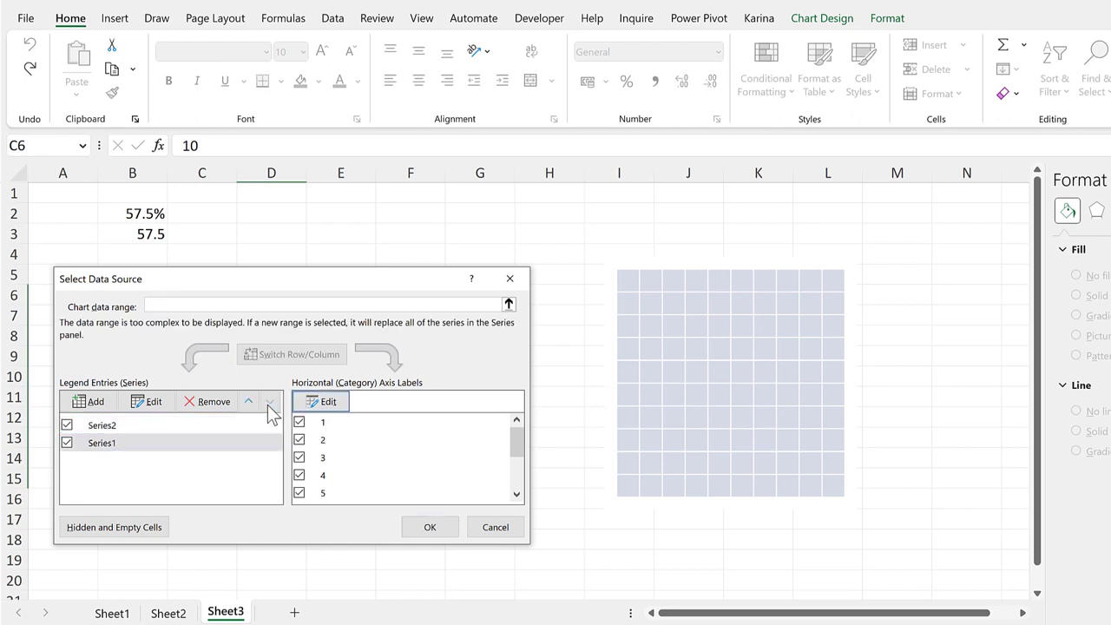
pyautogui.click(429, 528)
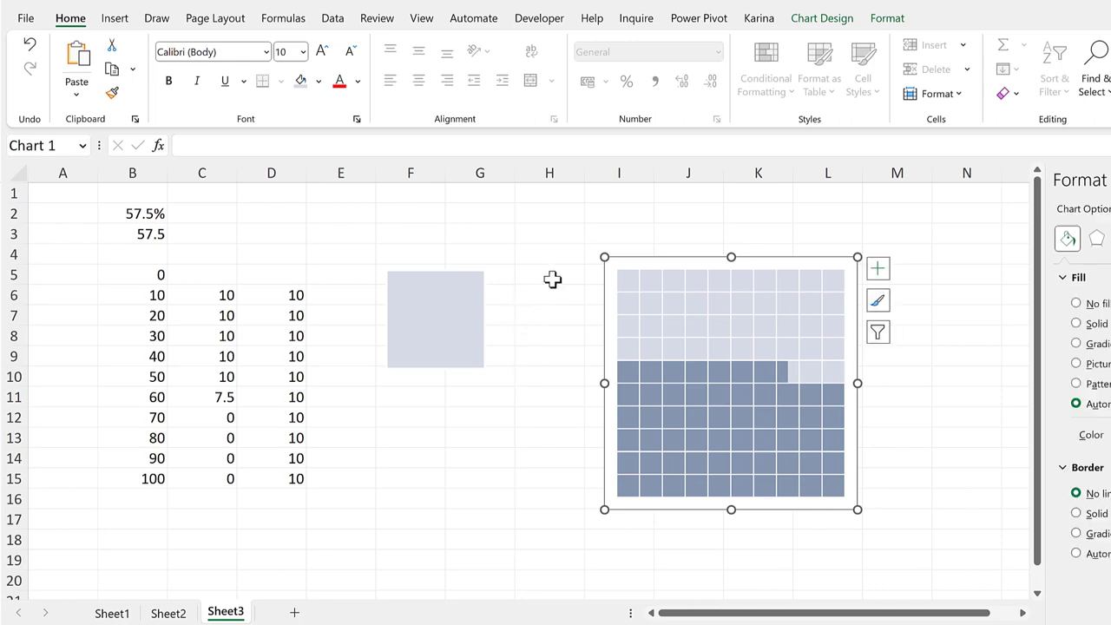
# Move the light square and the waffle chart left beside the table
pyautogui.moveTo(412, 288); pyautogui.dragTo(346, 273)
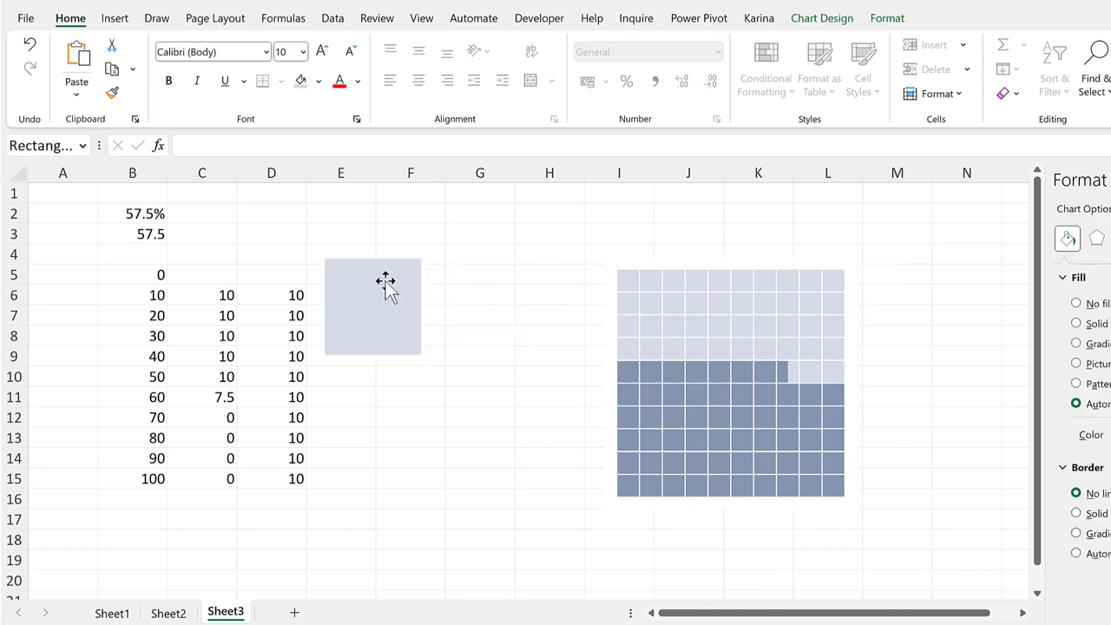
pyautogui.click(670, 263)
pyautogui.moveTo(665, 258); pyautogui.dragTo(497, 253)
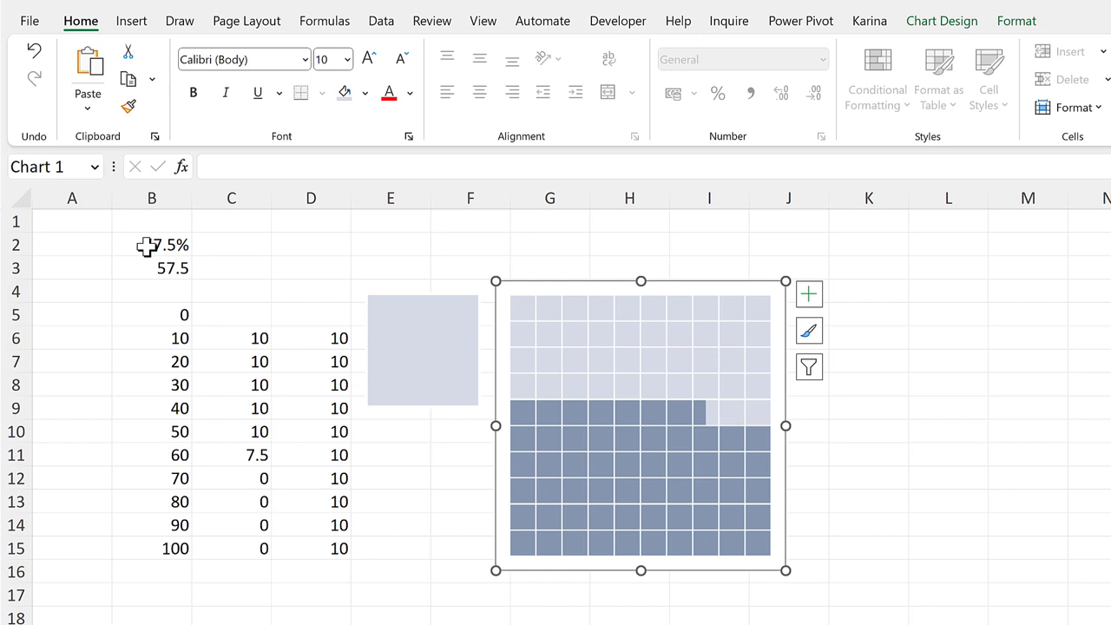
# Change B2 to 32.4%, then to 72.6%, and view the updated chart
pyautogui.click(146, 247)
pyautogui.write('32.')
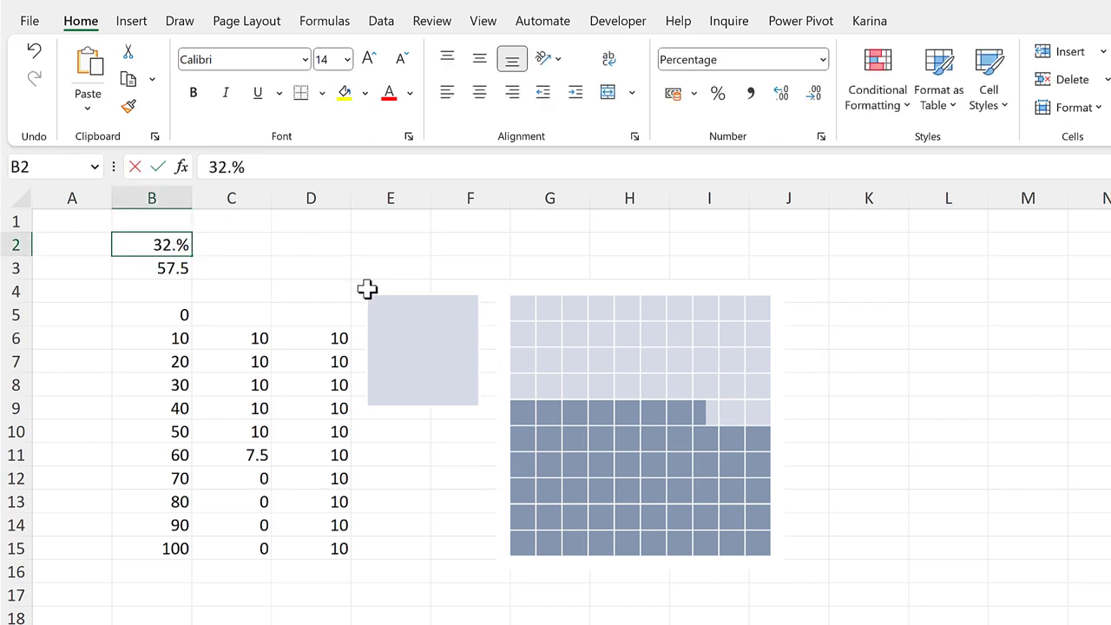
pyautogui.write('4')
pyautogui.press('Return')
pyautogui.click(168, 241)
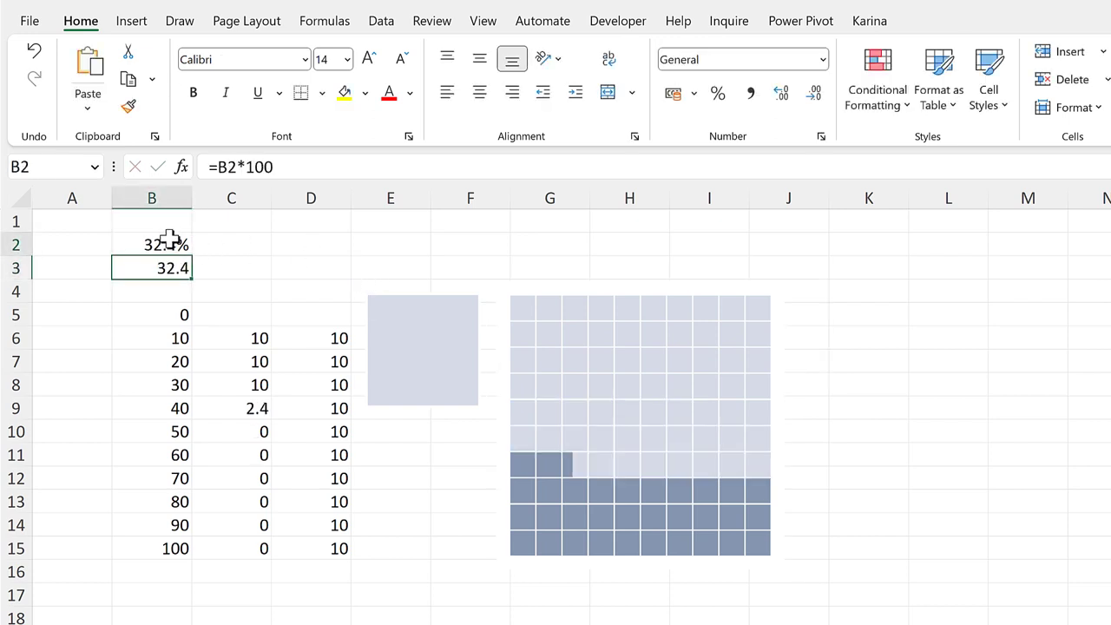
pyautogui.write('72.6')
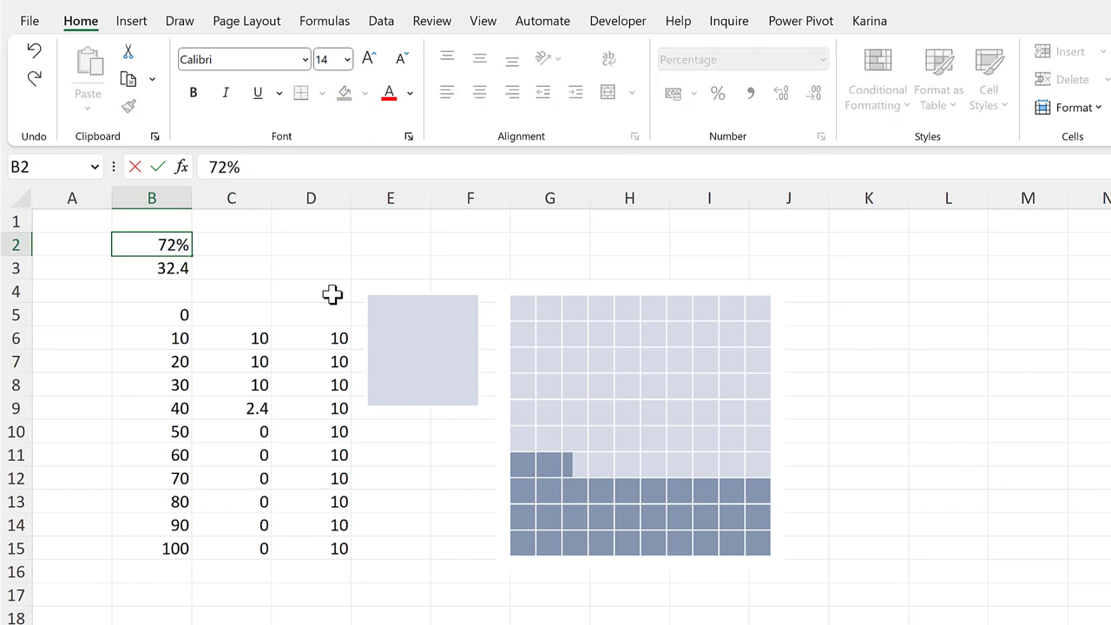
pyautogui.press('Return')
pyautogui.click(380, 245)
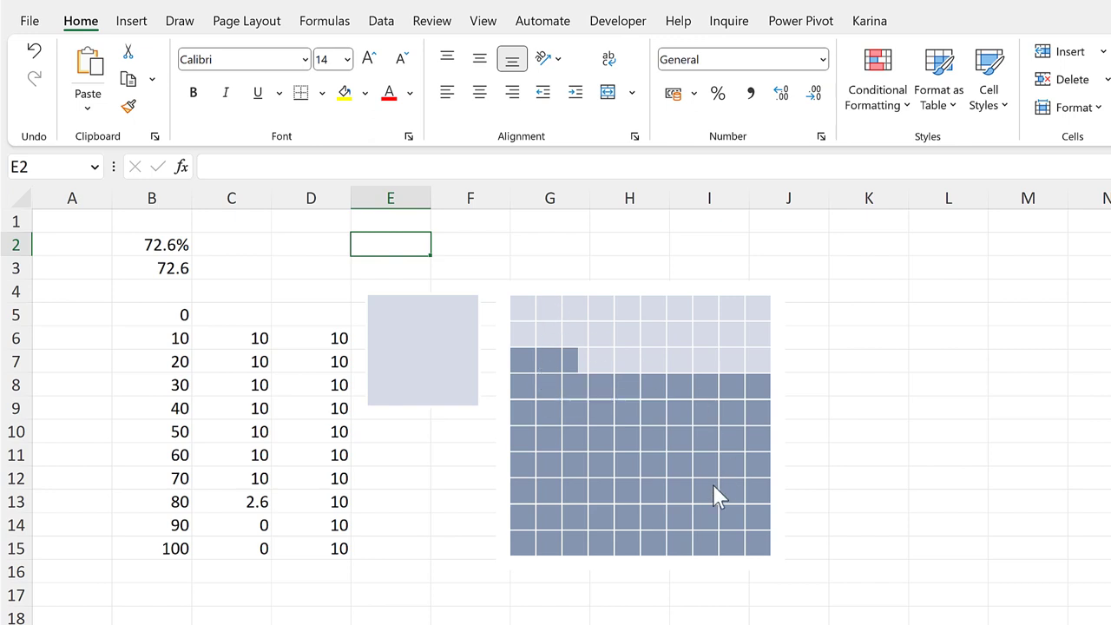
# Change the light blue-grey square into an Oval through Change Shape and copy it
pyautogui.click(427, 335)
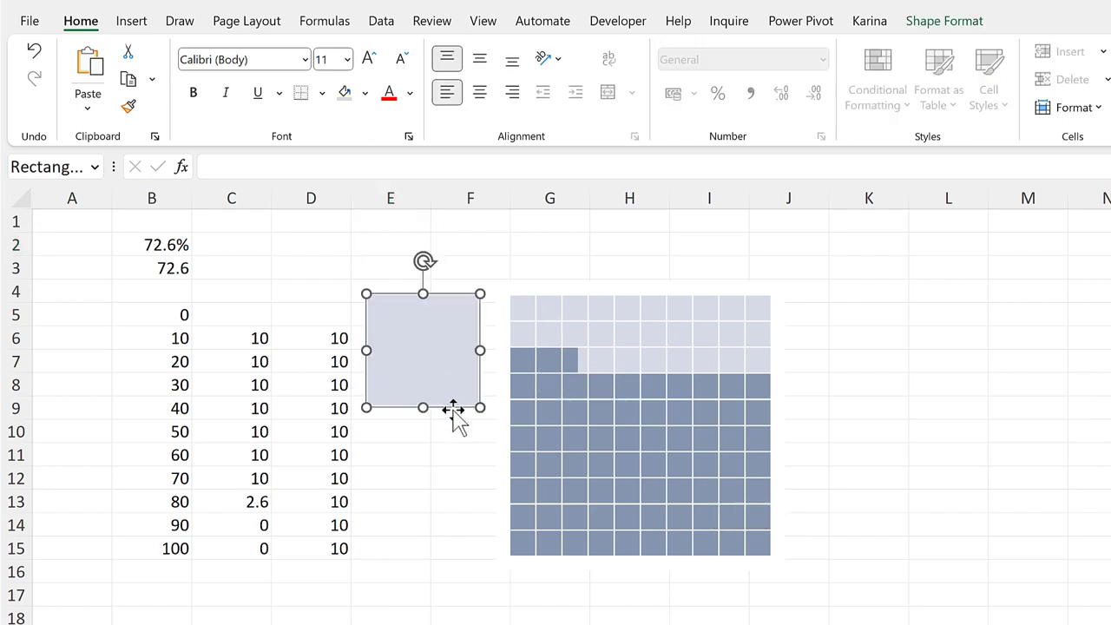
pyautogui.click(949, 25)
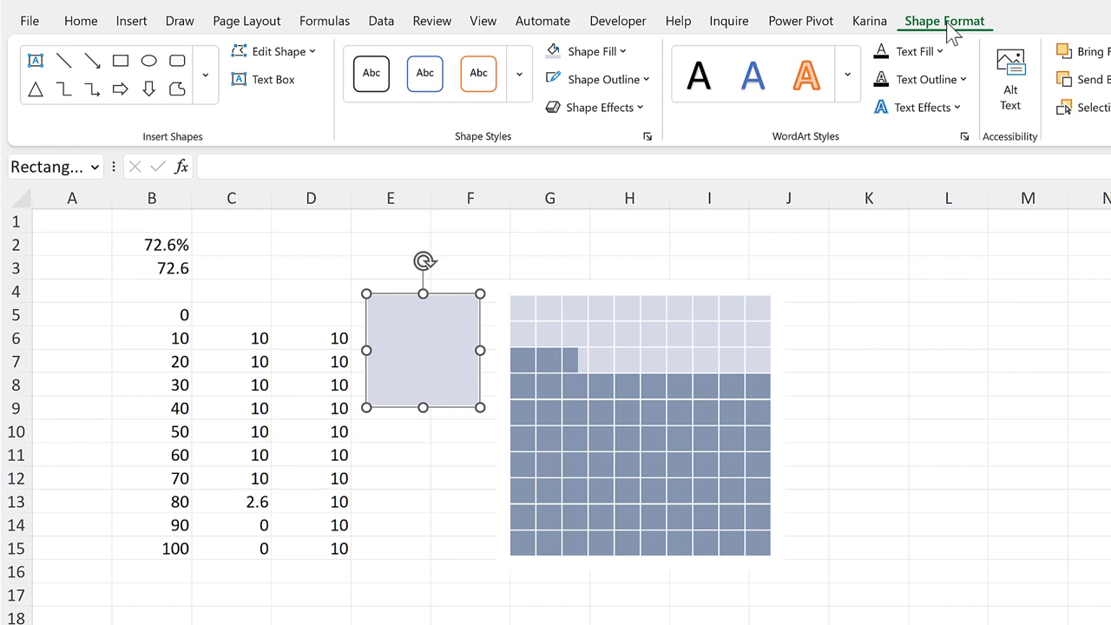
pyautogui.click(308, 65)
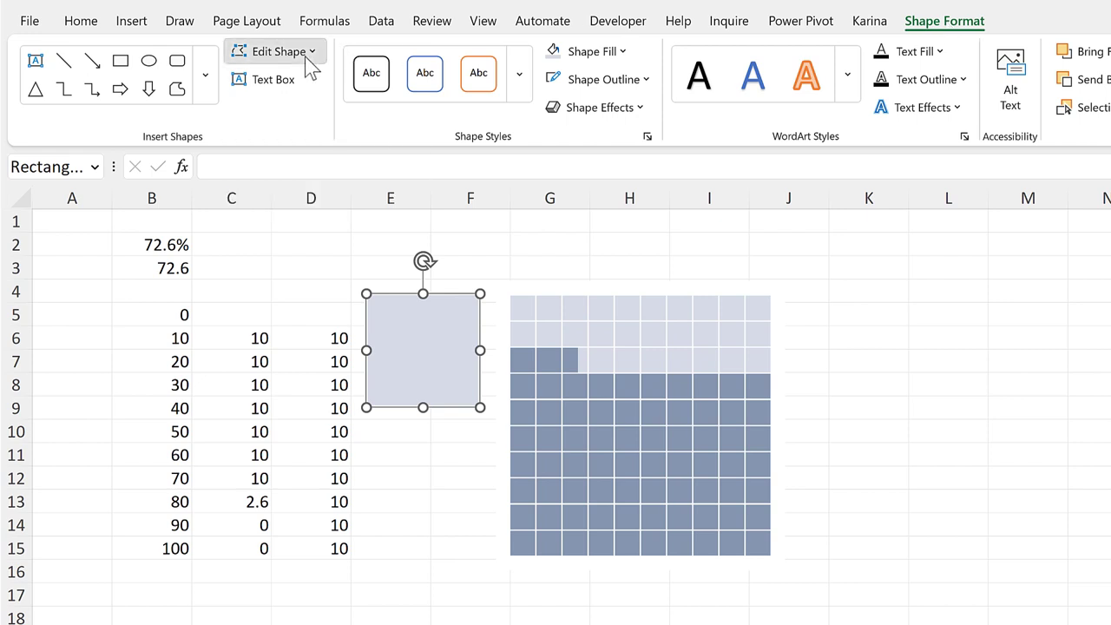
pyautogui.moveTo(312, 87)
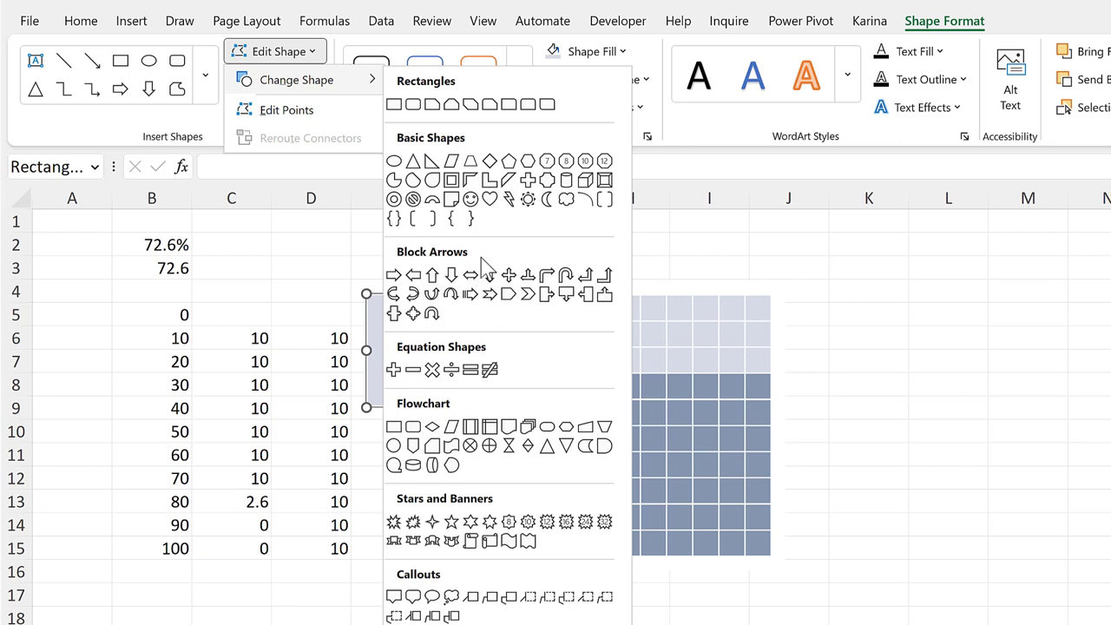
pyautogui.click(394, 162)
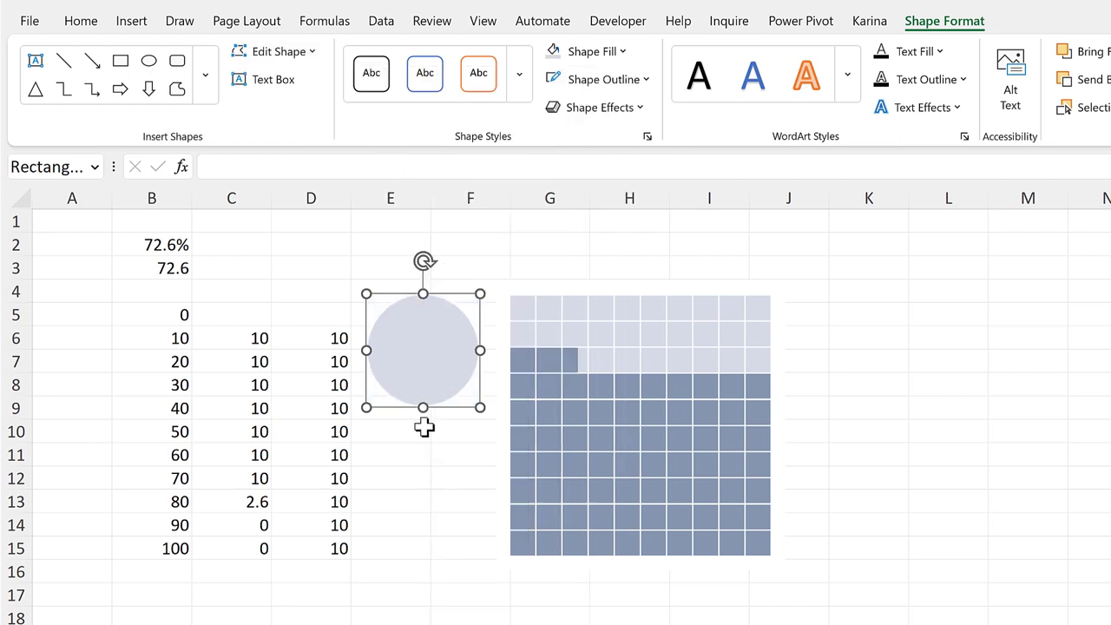
pyautogui.hotkey('ctrl', 'c')
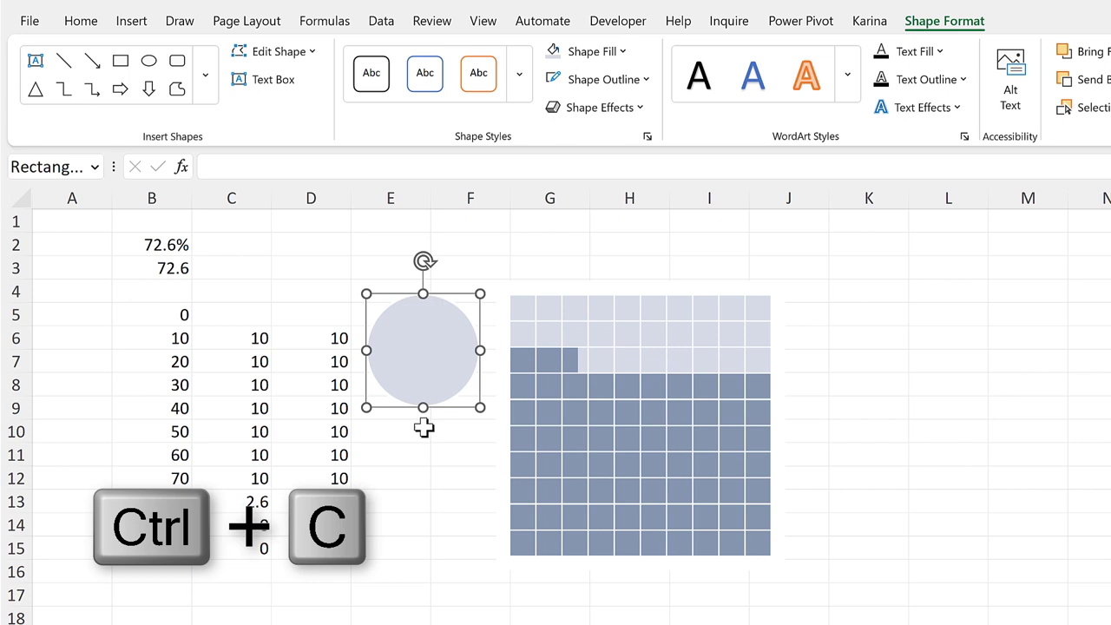
# Paste the circle into the light grid series, then recolour the circle darker blue-grey and copy it
pyautogui.click(551, 306)
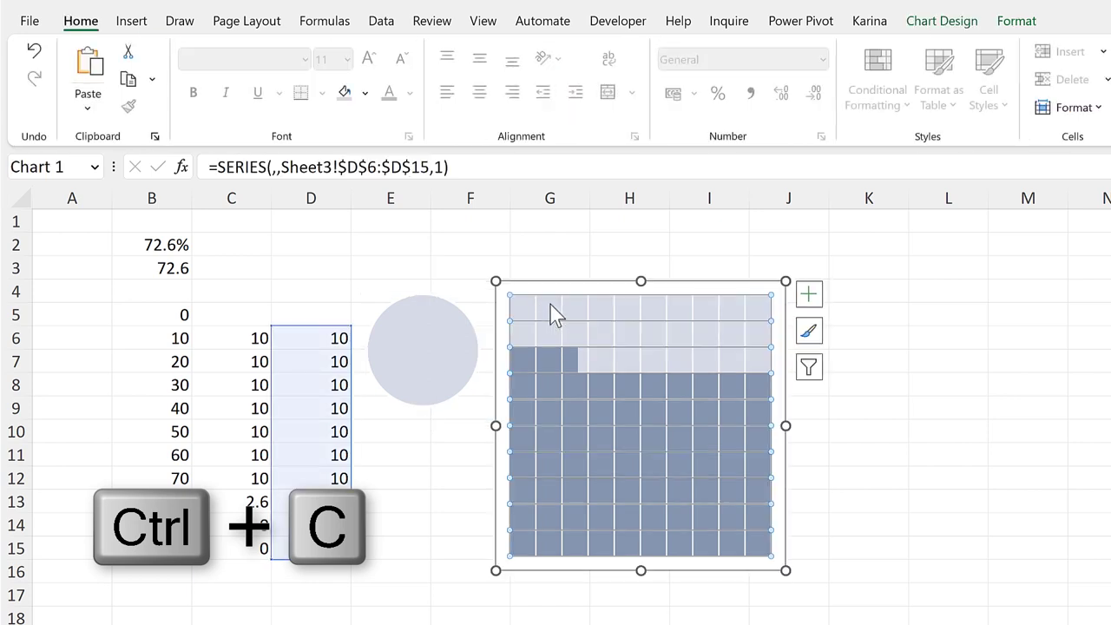
pyautogui.hotkey('ctrl', 'v')
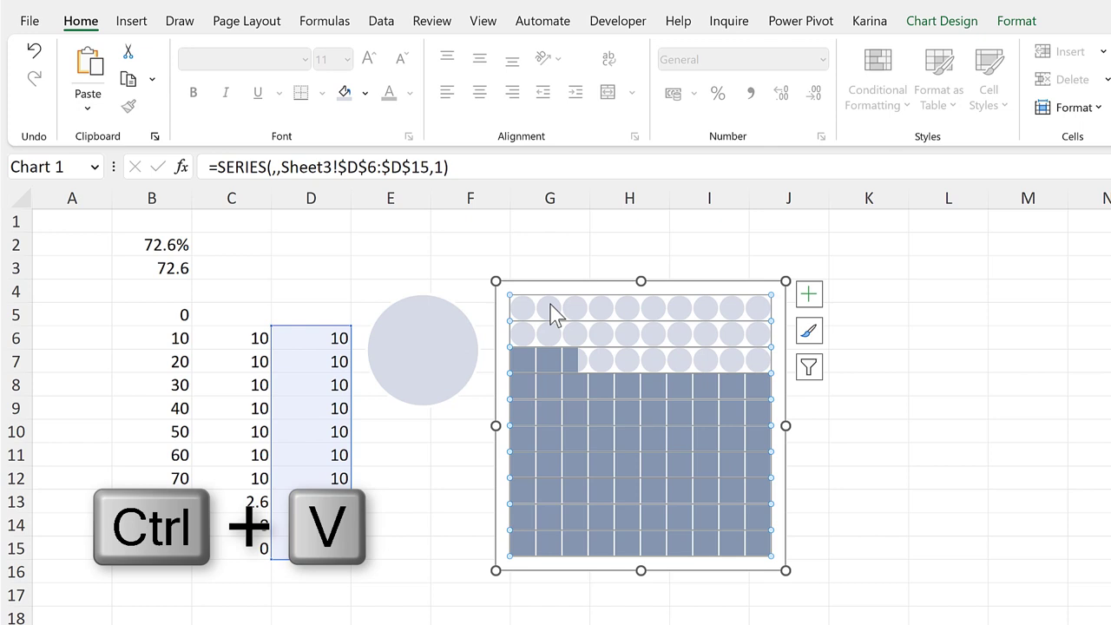
pyautogui.click(417, 322)
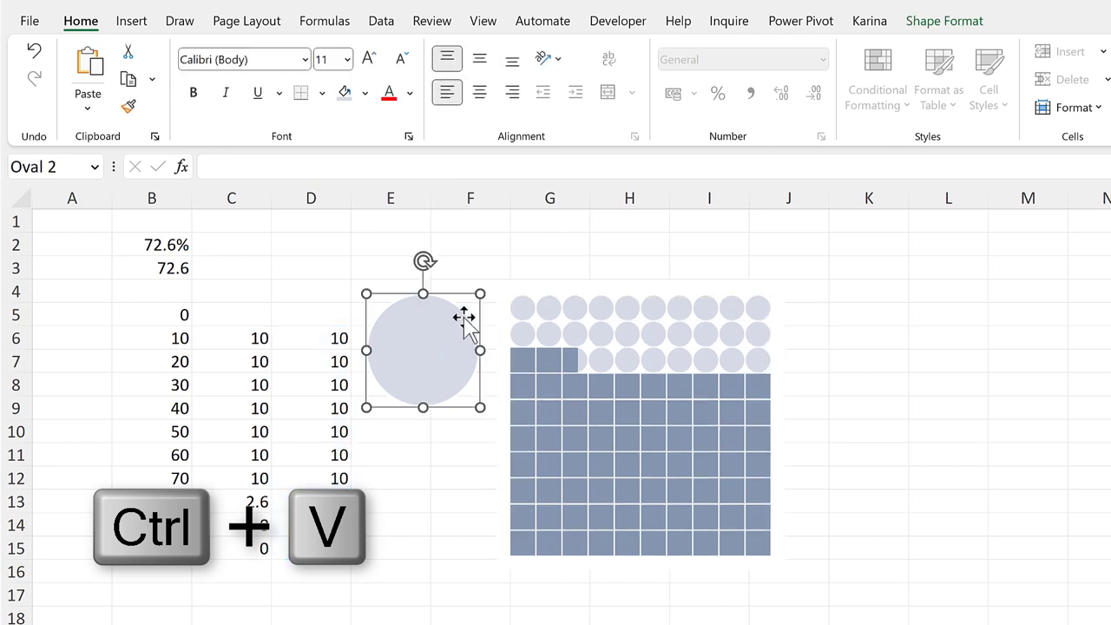
pyautogui.click(947, 21)
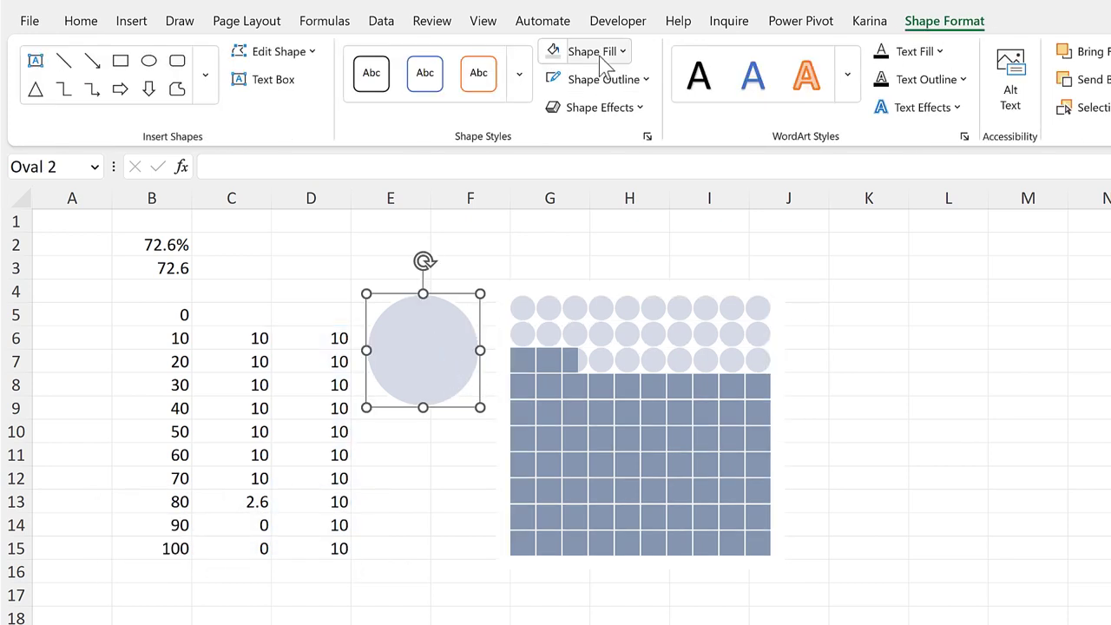
pyautogui.click(603, 54)
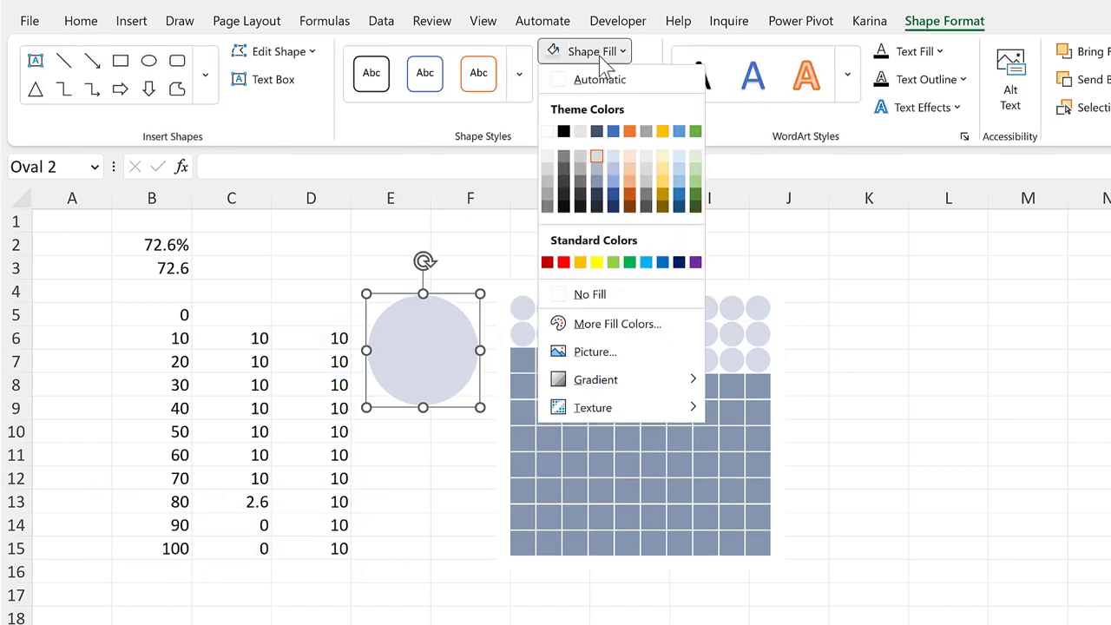
pyautogui.click(598, 180)
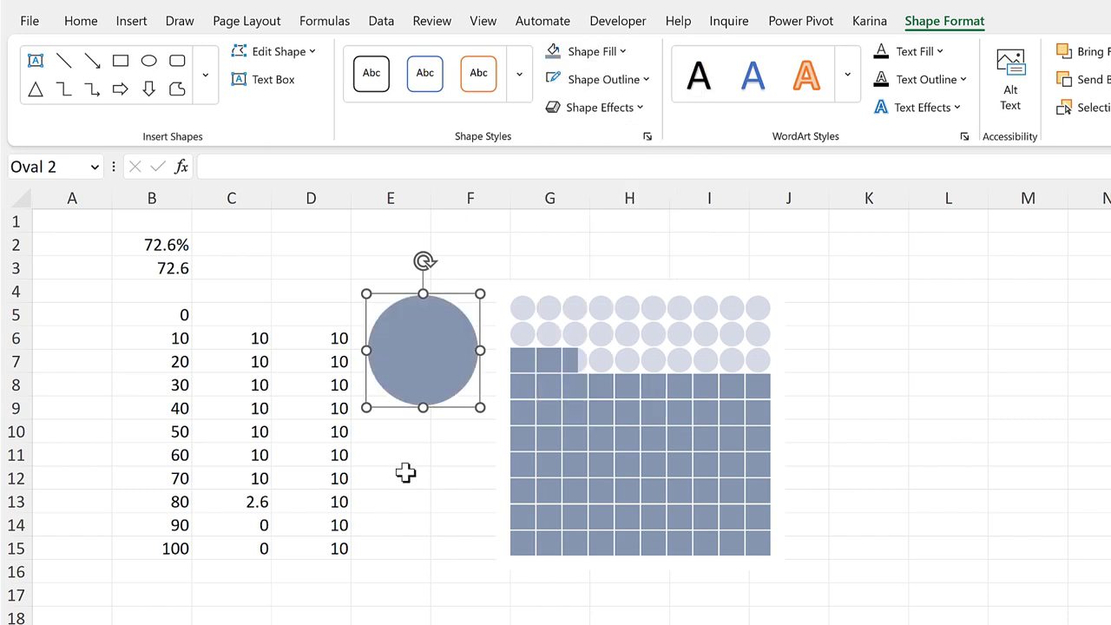
pyautogui.hotkey('ctrl', 'c')
pyautogui.click(572, 388)
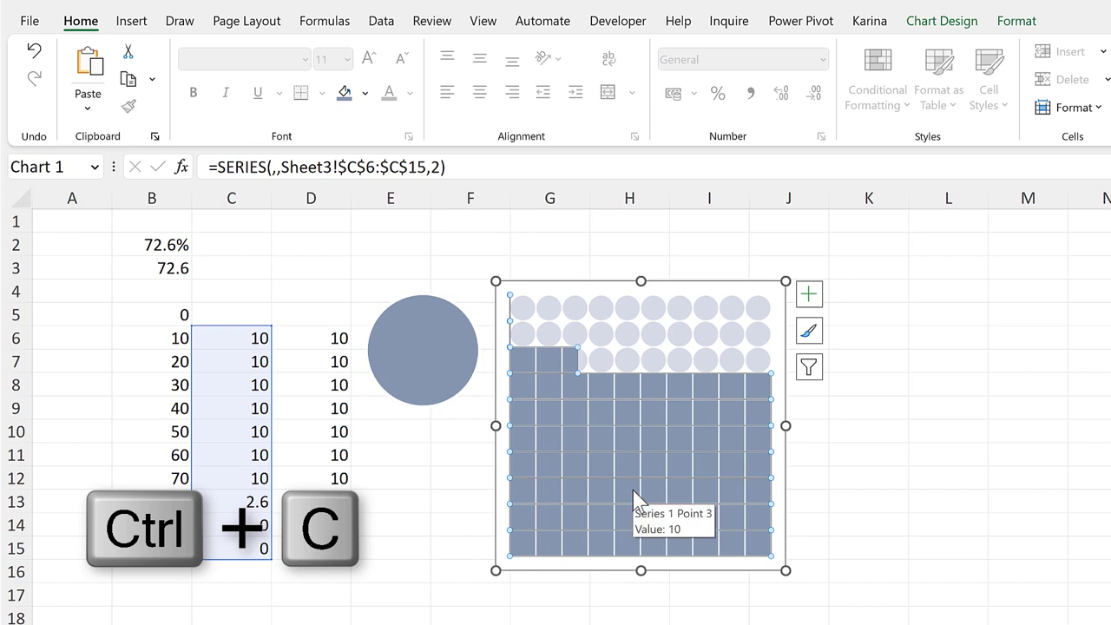
# Paste the dark blue-grey circle into the 72.6% series and deselect the chart
pyautogui.hotkey('ctrl', 'v')
pyautogui.click(437, 434)
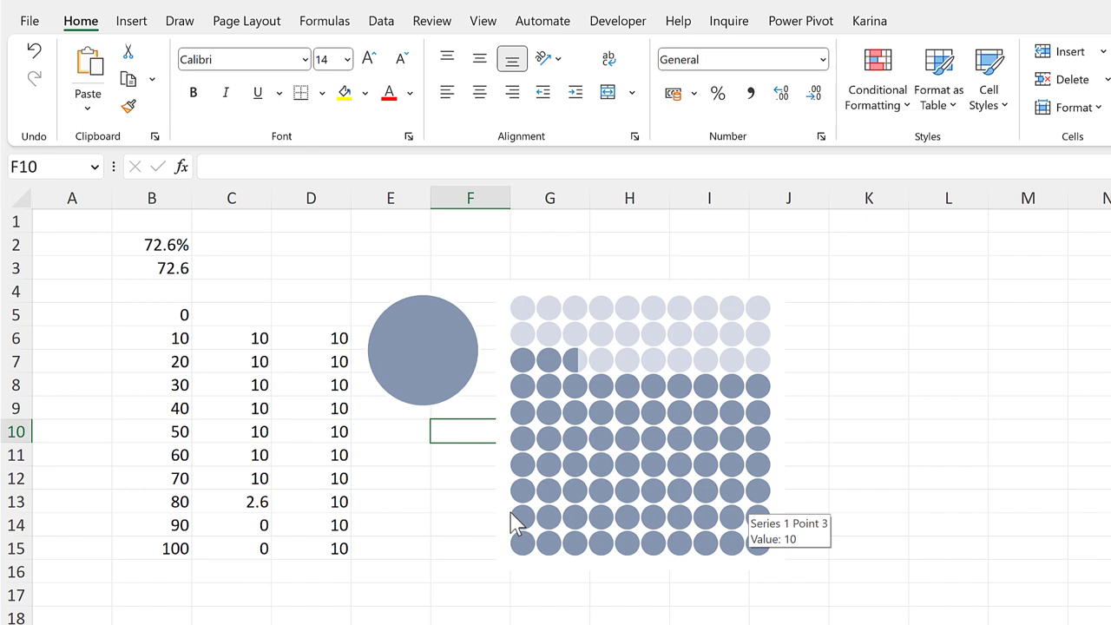
pyautogui.click(416, 461)
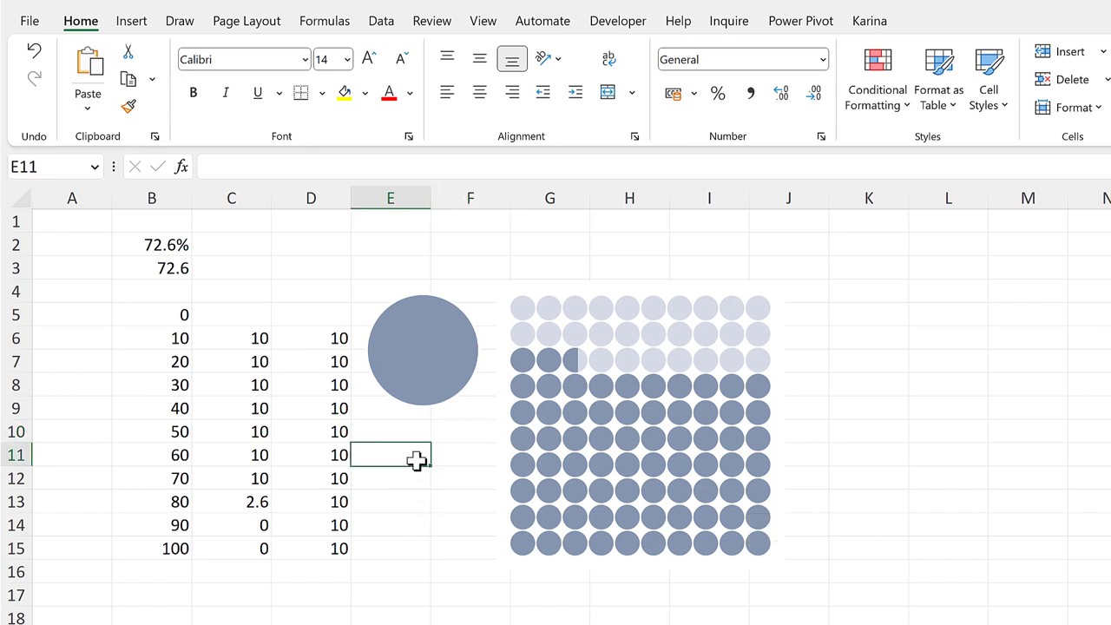